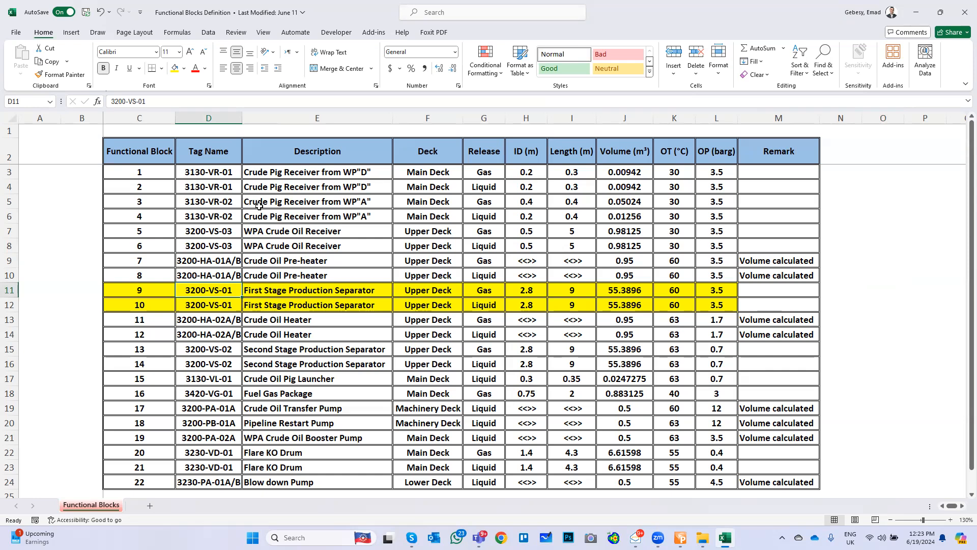
# Examine the functional blocks table, focusing on block 9's internal diameter, volume and operating temperature
pyautogui.moveTo(149, 155); pyautogui.dragTo(780, 483)
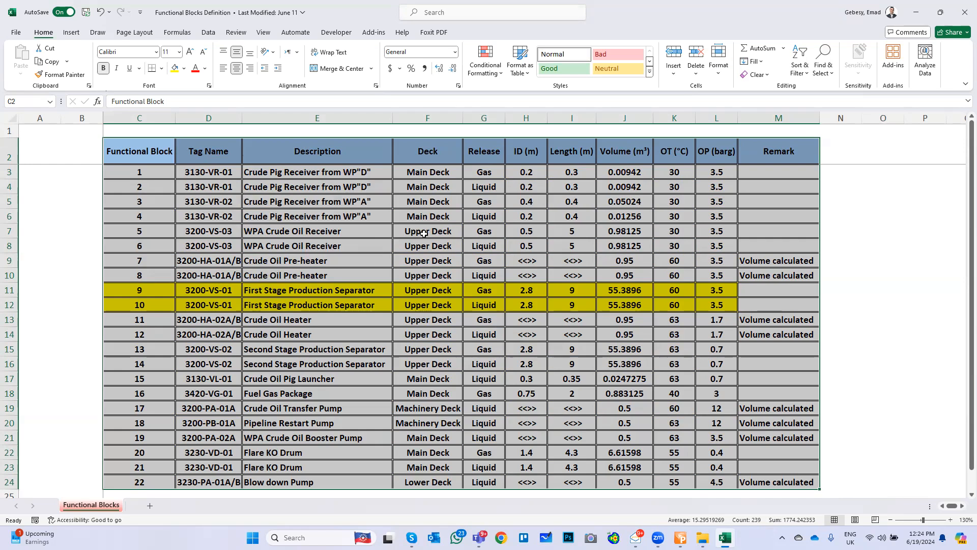
pyautogui.click(146, 287)
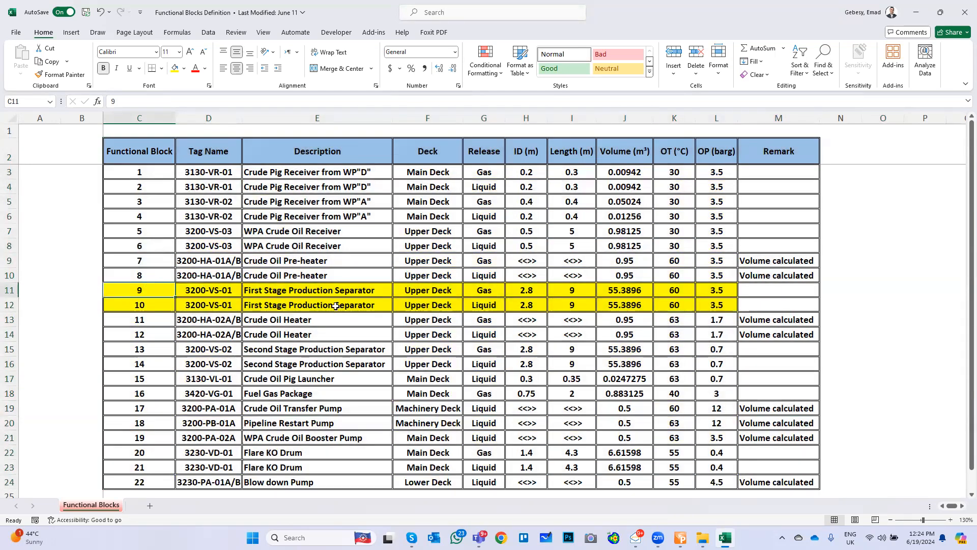
pyautogui.click(526, 294)
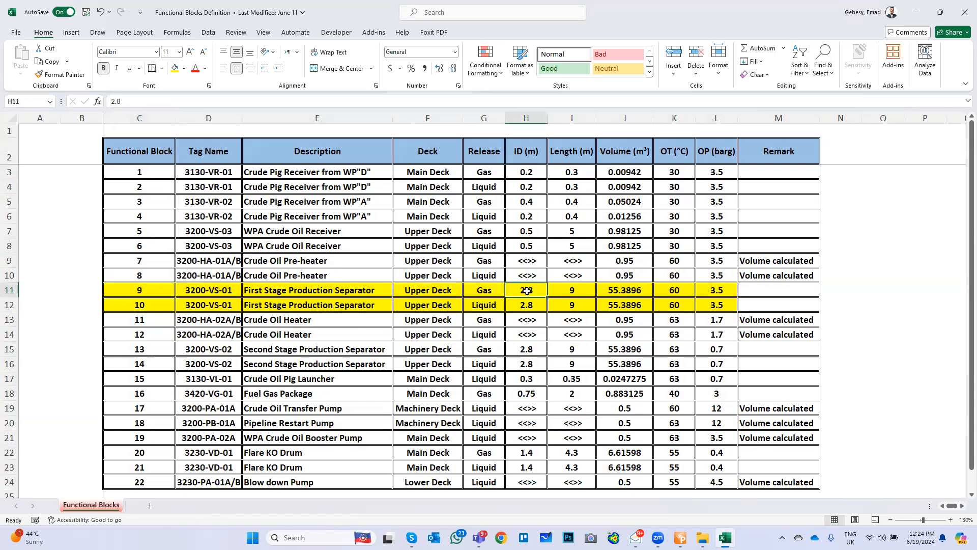
pyautogui.click(617, 293)
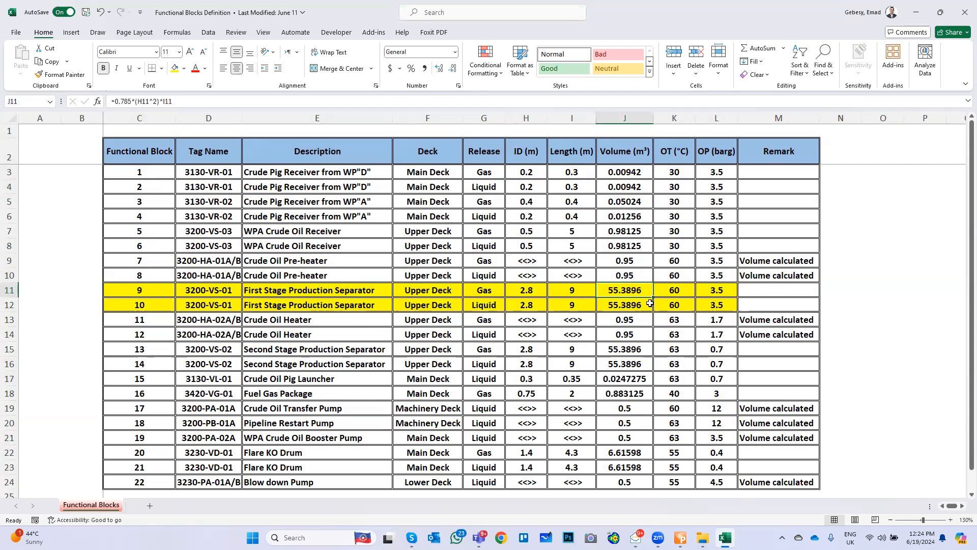
pyautogui.click(675, 292)
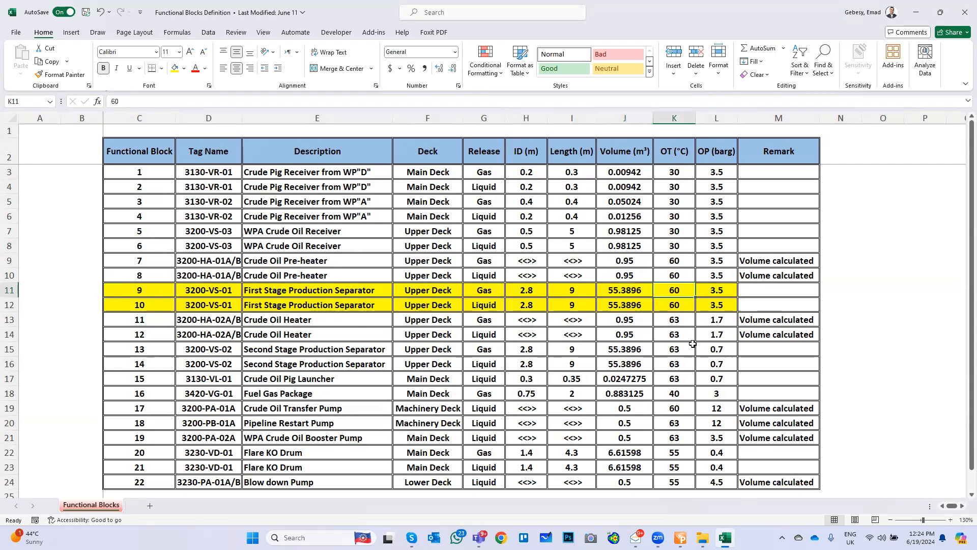
# Switch to DNV Phast and insert a pressure vessel under Study in the models tree
pyautogui.click(681, 538)
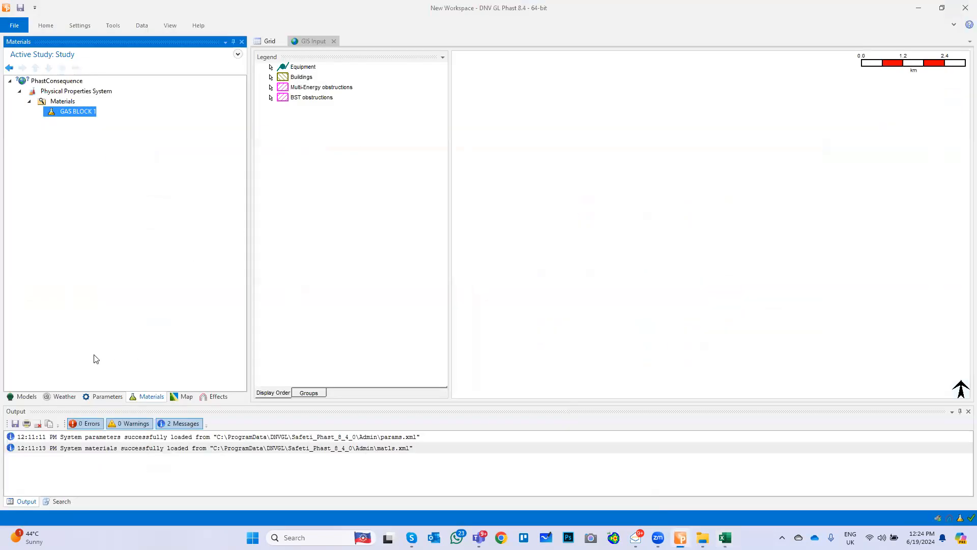
pyautogui.click(27, 397)
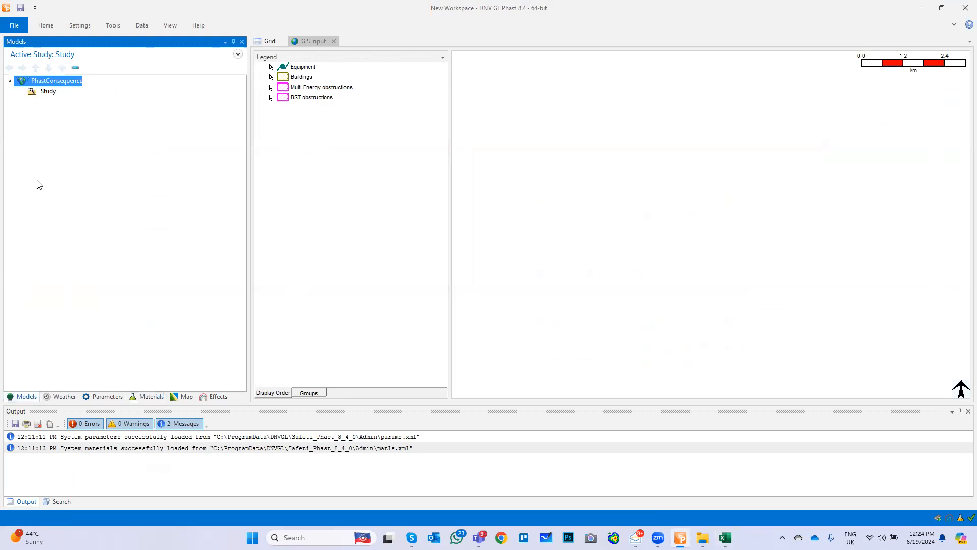
pyautogui.click(47, 92)
pyautogui.rightClick(48, 92)
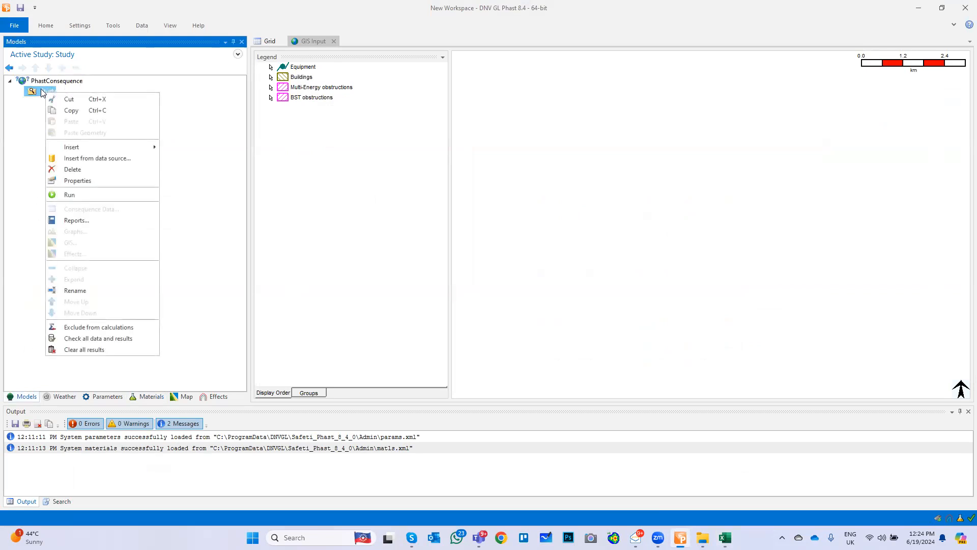
pyautogui.moveTo(74, 147)
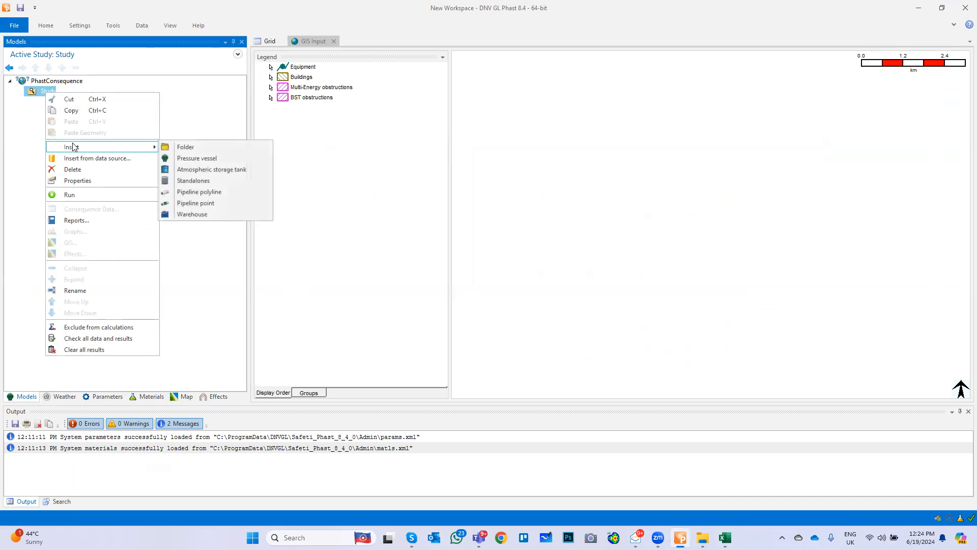
pyautogui.click(207, 157)
# Rename the new pressure vessel as Block 9_Gas
pyautogui.click(72, 103)
pyautogui.rightClick(72, 103)
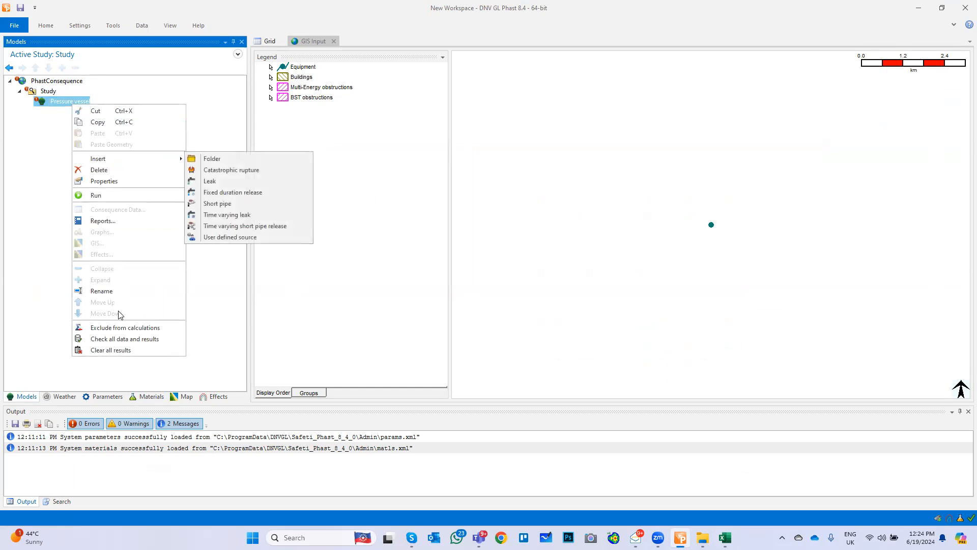
pyautogui.click(114, 292)
pyautogui.write('B')
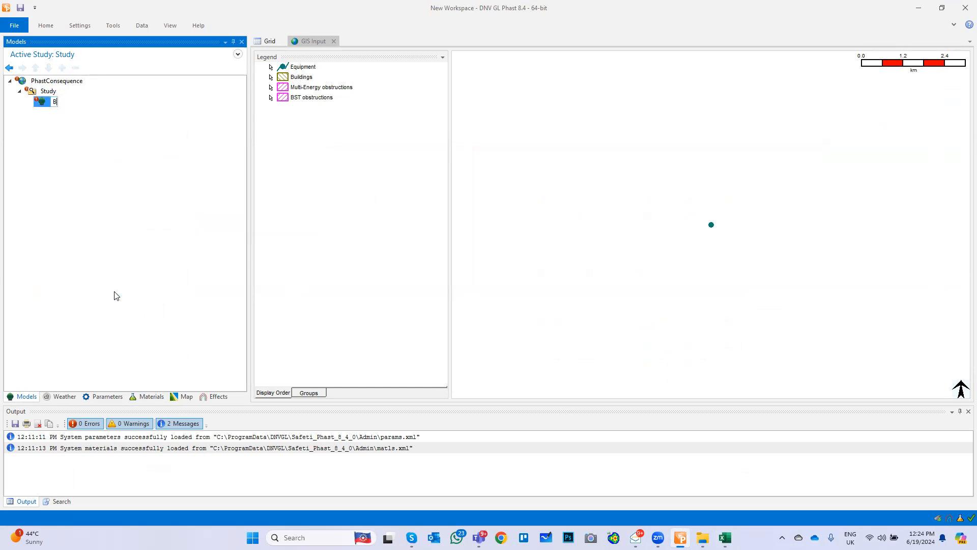
pyautogui.write('lock 9_Gas')
pyautogui.press('Return')
# Open the properties of Block 9_Gas, assign GAS BLOCK 1 as its material and enable specifying the volume inventory
pyautogui.doubleClick(70, 104)
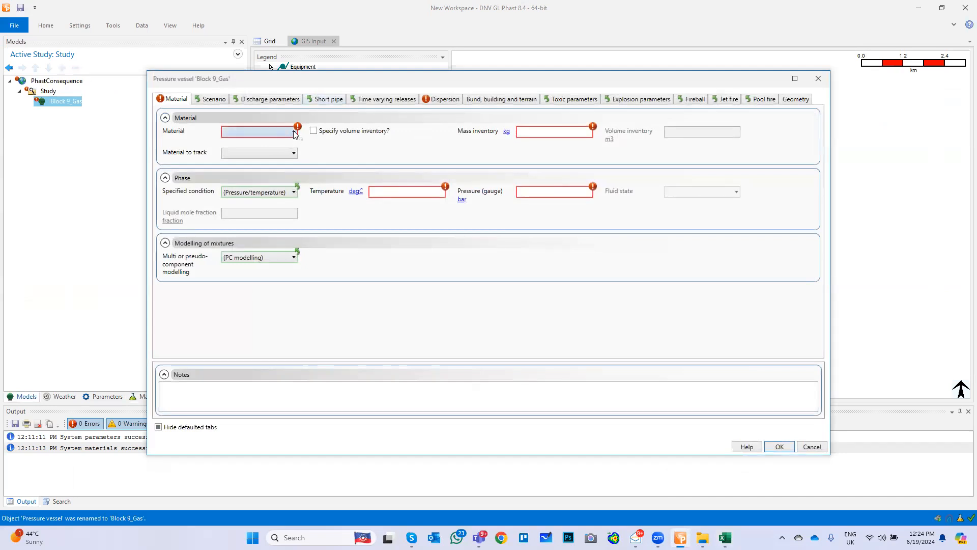
pyautogui.click(294, 133)
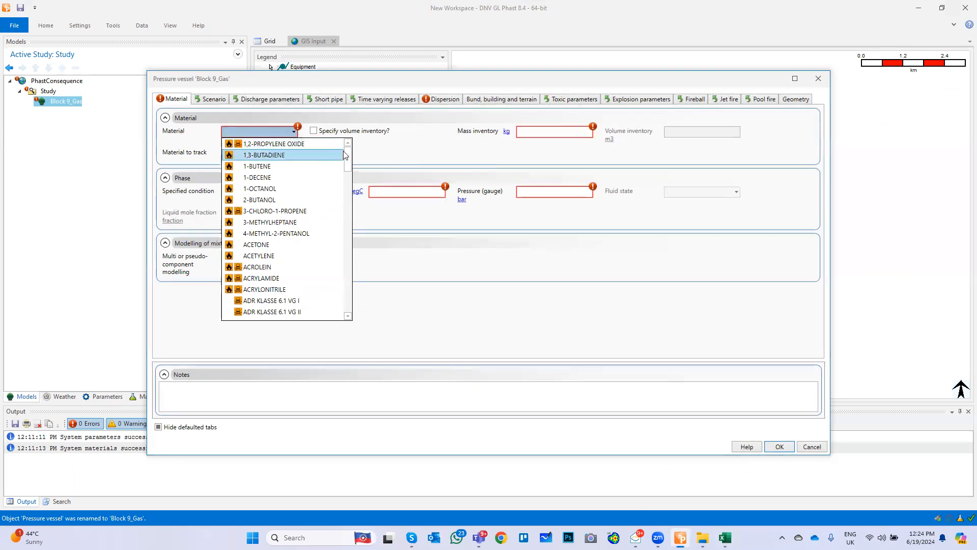
pyautogui.moveTo(346, 158); pyautogui.dragTo(357, 206)
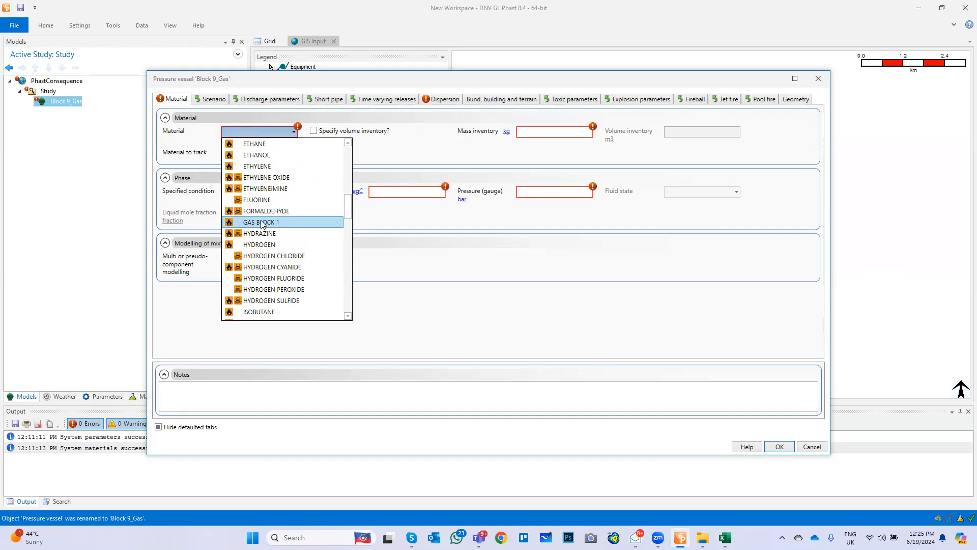
pyautogui.click(304, 222)
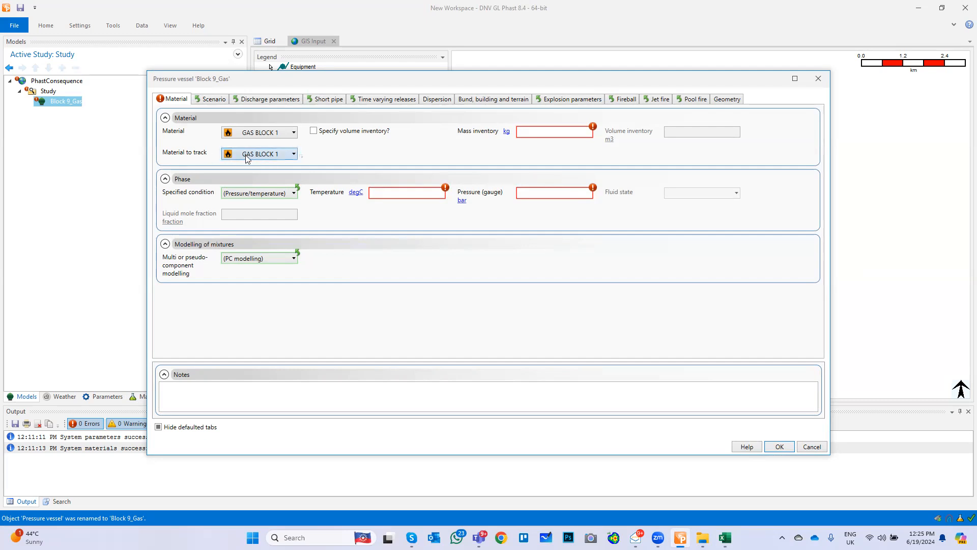
pyautogui.click(320, 133)
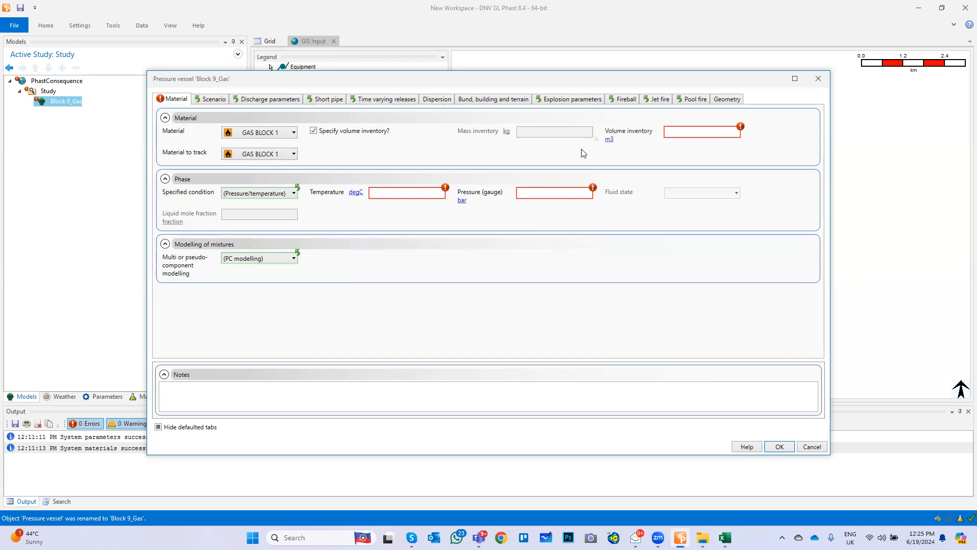
# Look up block 9's volume in the Excel functional blocks table and set the vessel's volume inventory in Phast to 55.3 m3
pyautogui.click(725, 537)
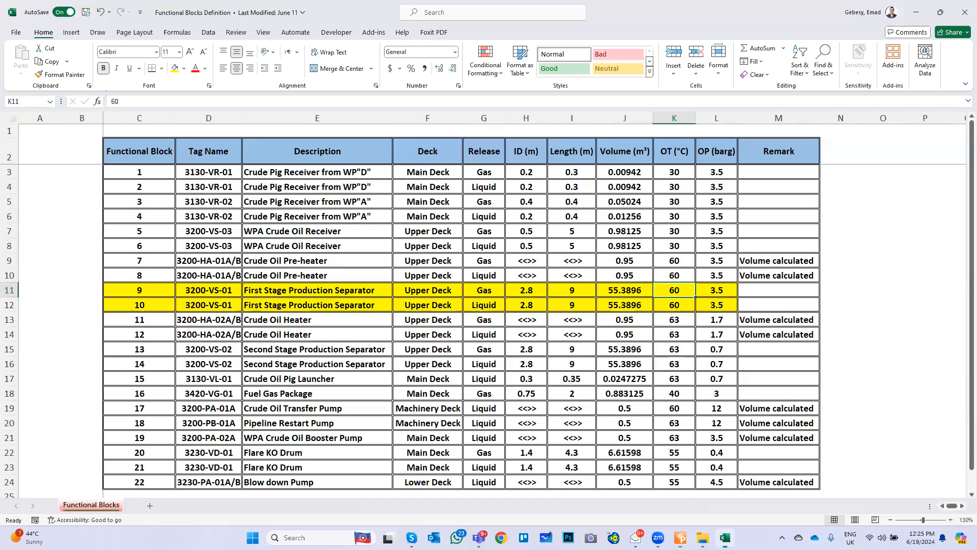
pyautogui.click(625, 290)
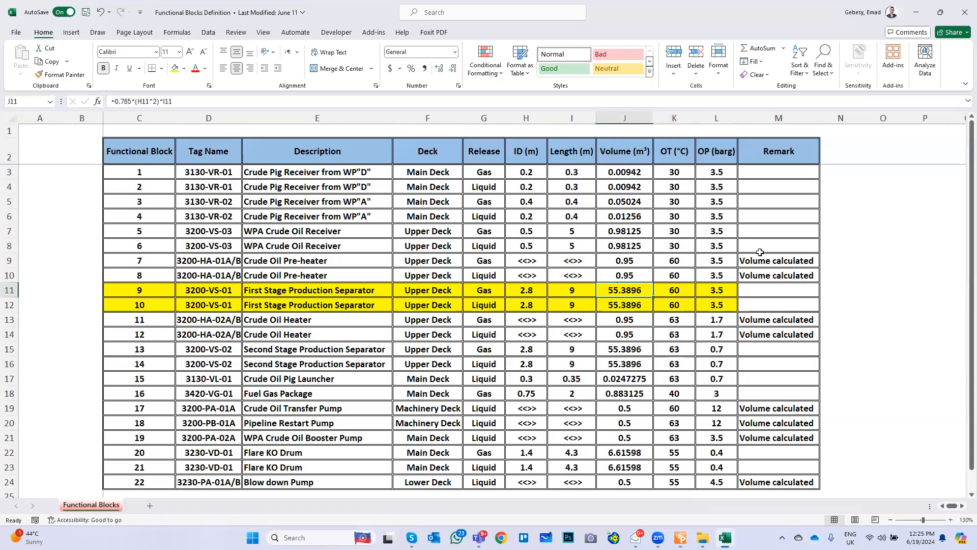
pyautogui.click(916, 17)
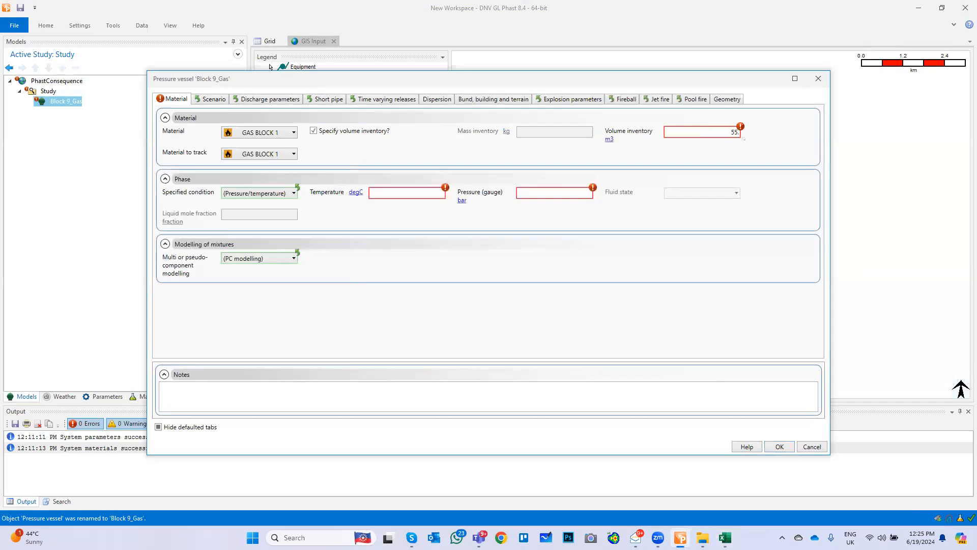
# Check block 9's operating conditions in the Excel table, set the vessel's temperature to 60 degC and gauge pressure to 3.5 bar, and accept the properties
pyautogui.click(403, 192)
pyautogui.click(725, 538)
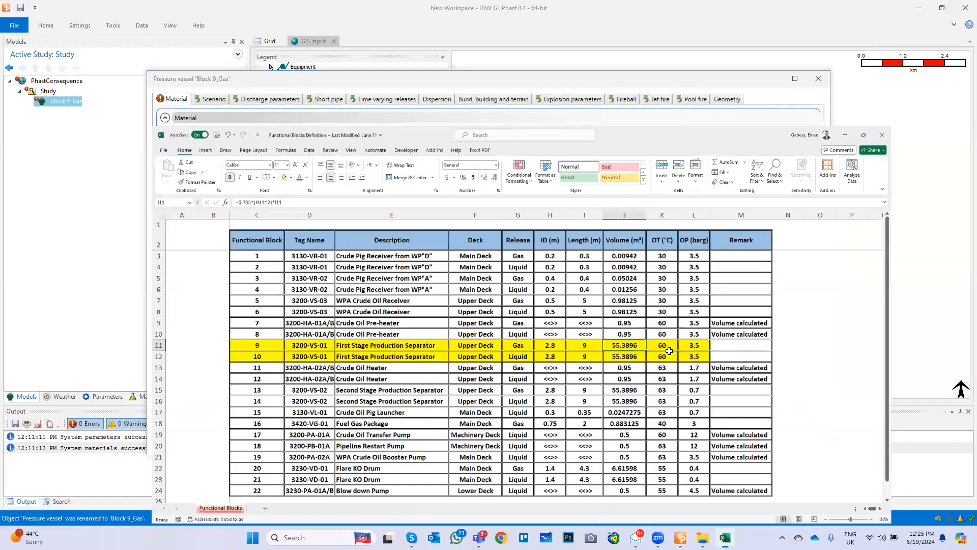
pyautogui.click(691, 293)
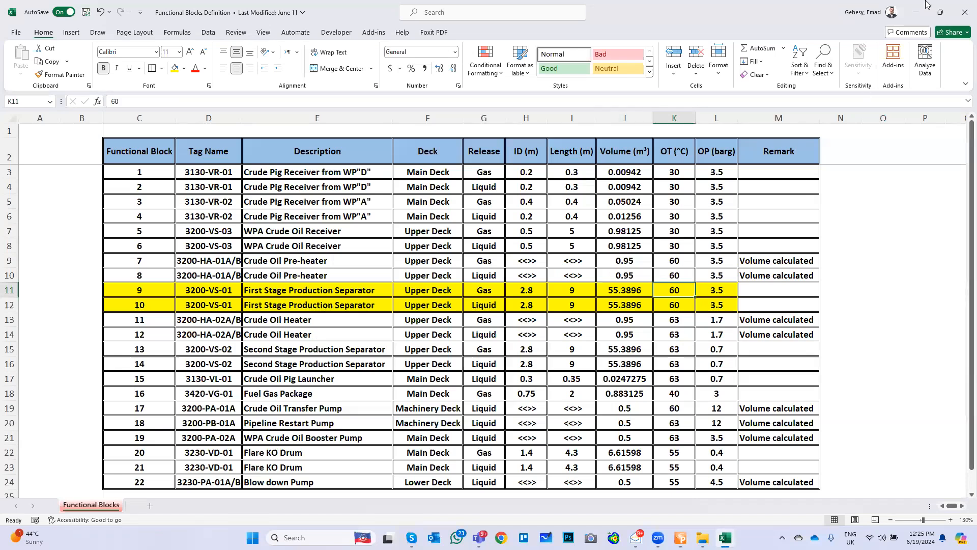
pyautogui.click(916, 12)
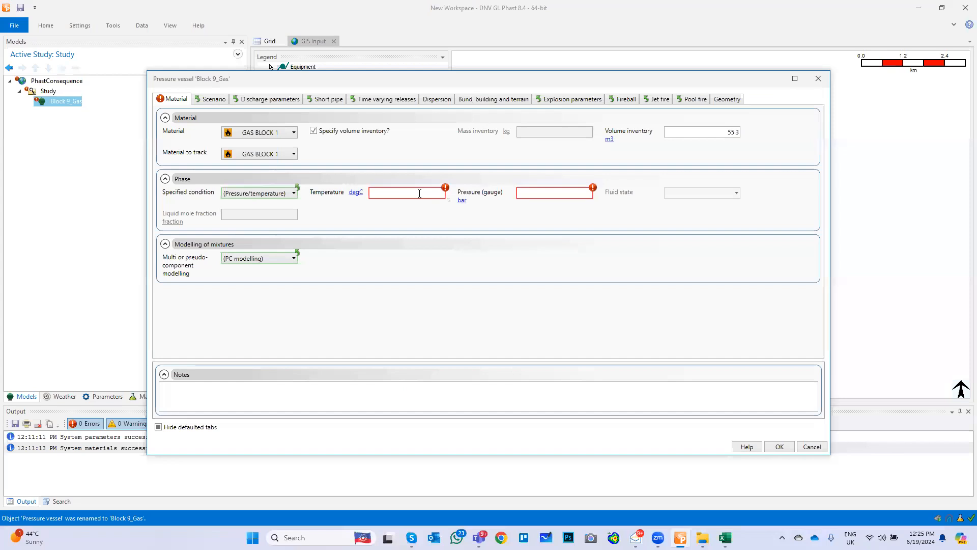
pyautogui.click(538, 195)
pyautogui.click(704, 133)
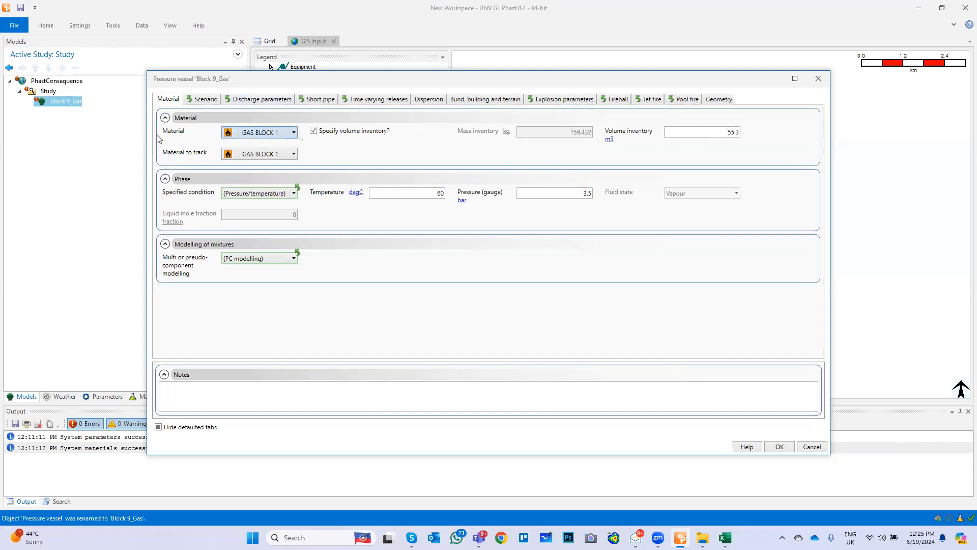
pyautogui.click(778, 451)
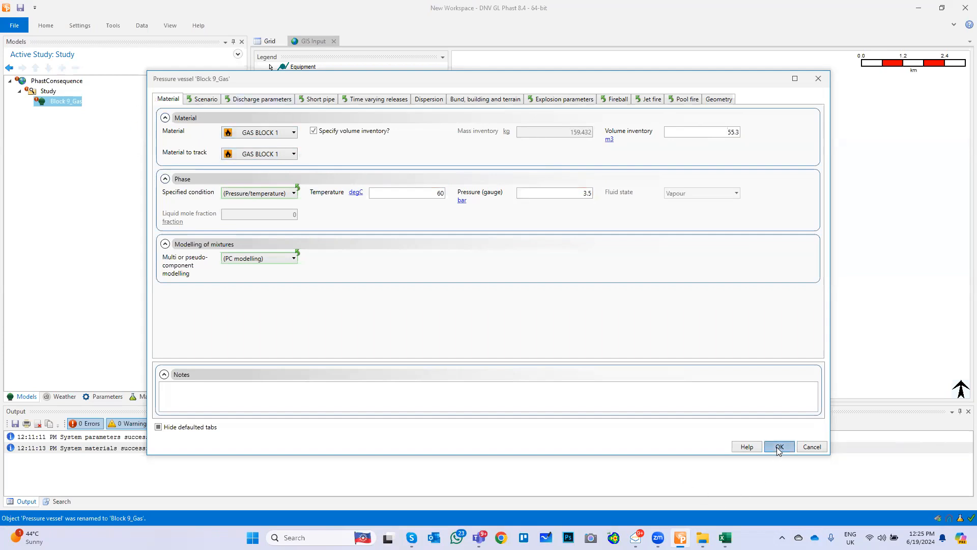
# Insert a Leak scenario under the Block 9_Gas vessel
pyautogui.rightClick(71, 105)
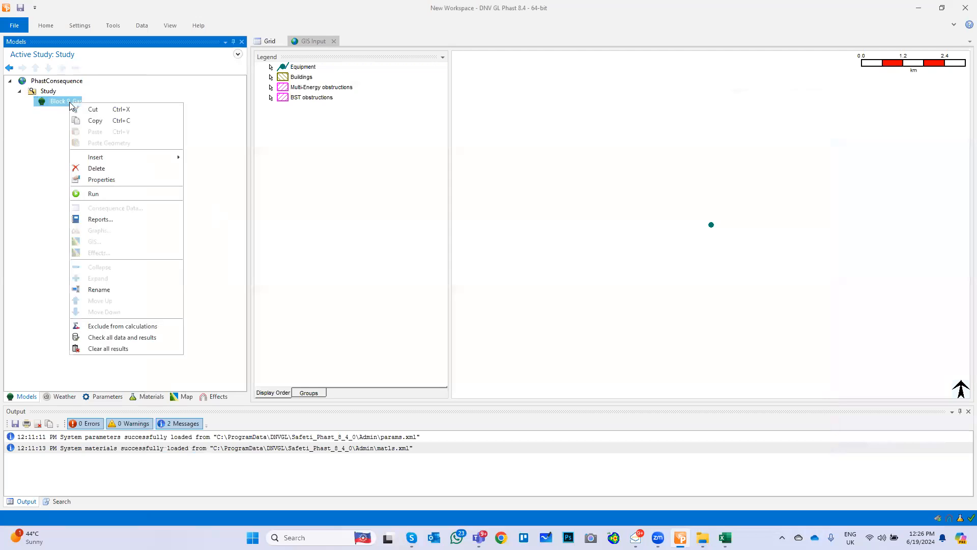
pyautogui.moveTo(109, 161)
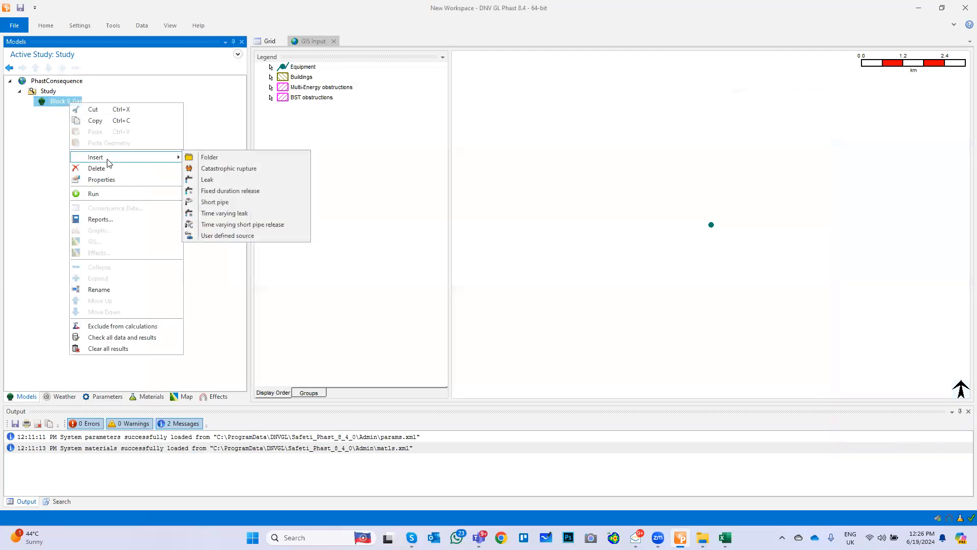
pyautogui.click(203, 179)
# Rename the leak scenario as Small Leak_5mm and set its orifice diameter to 5 mm
pyautogui.rightClick(65, 116)
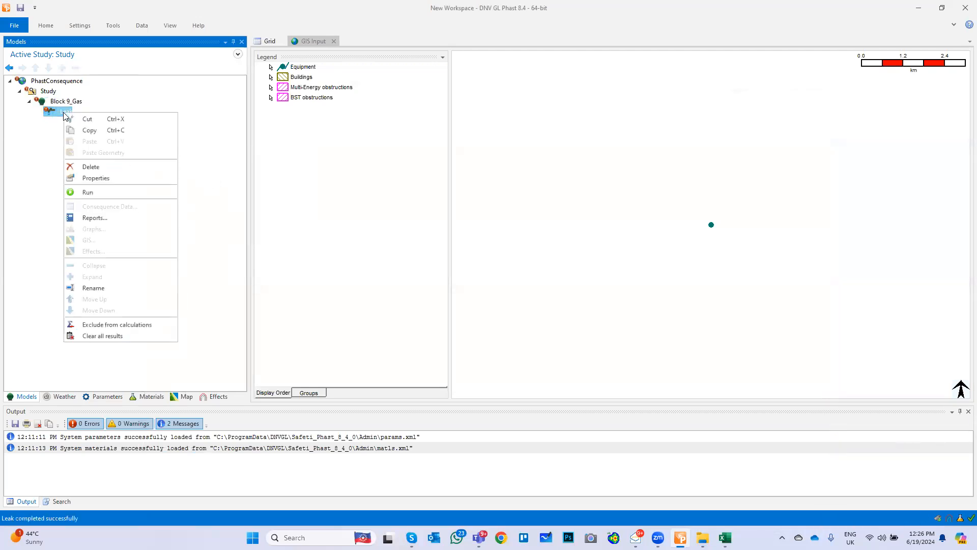
pyautogui.click(111, 289)
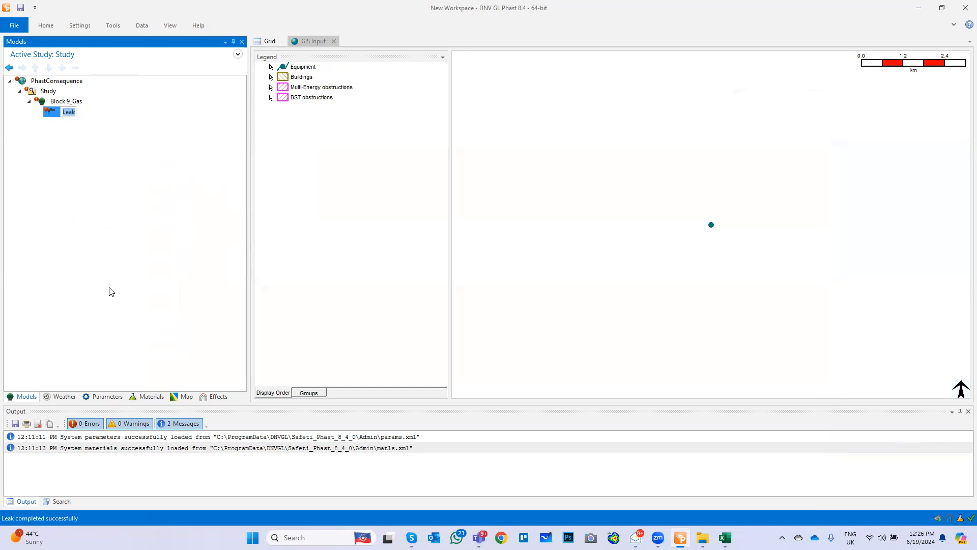
pyautogui.write('Small Leak_5mm')
pyautogui.press('Return')
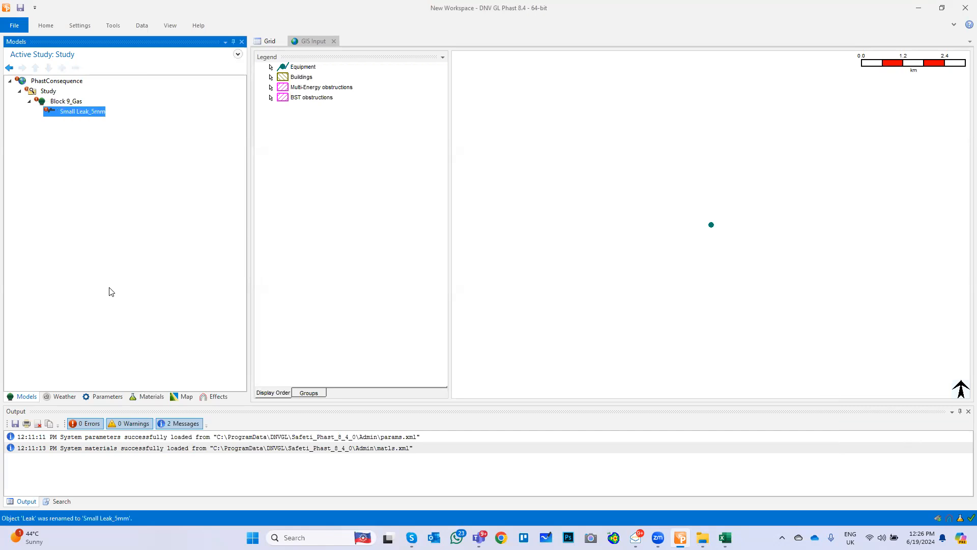
pyautogui.doubleClick(79, 113)
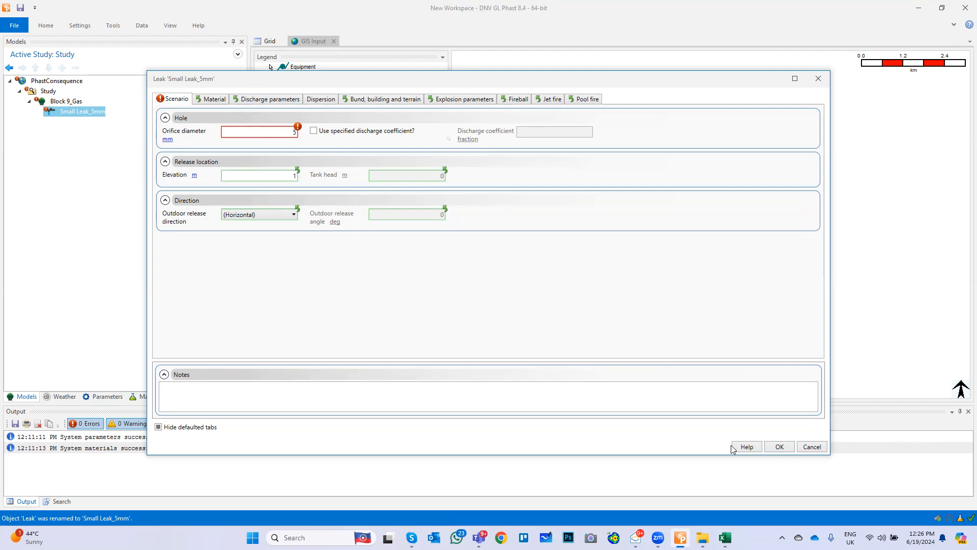
pyautogui.click(779, 447)
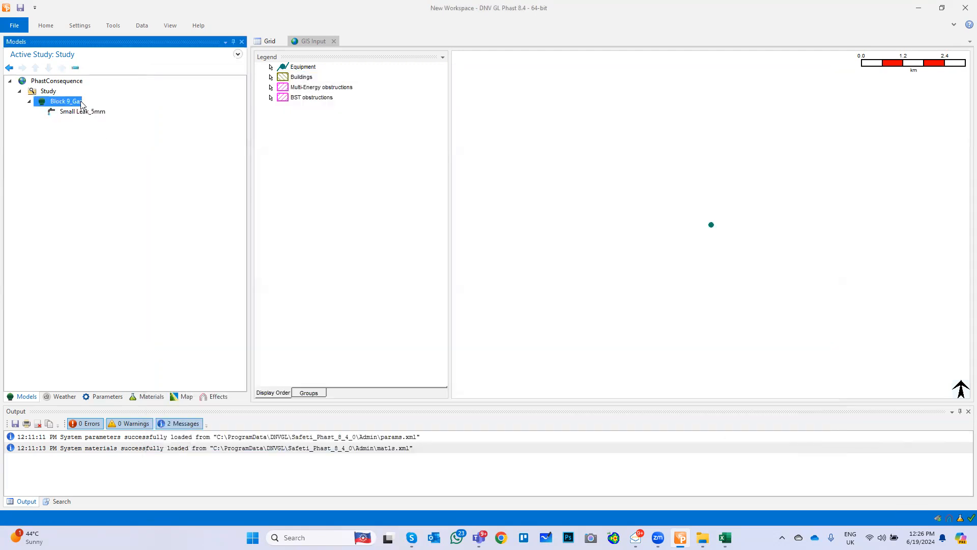
# Copy the Small Leak_5mm scenario and paste the duplicate under Block 9_Gas
pyautogui.click(88, 113)
pyautogui.rightClick(91, 113)
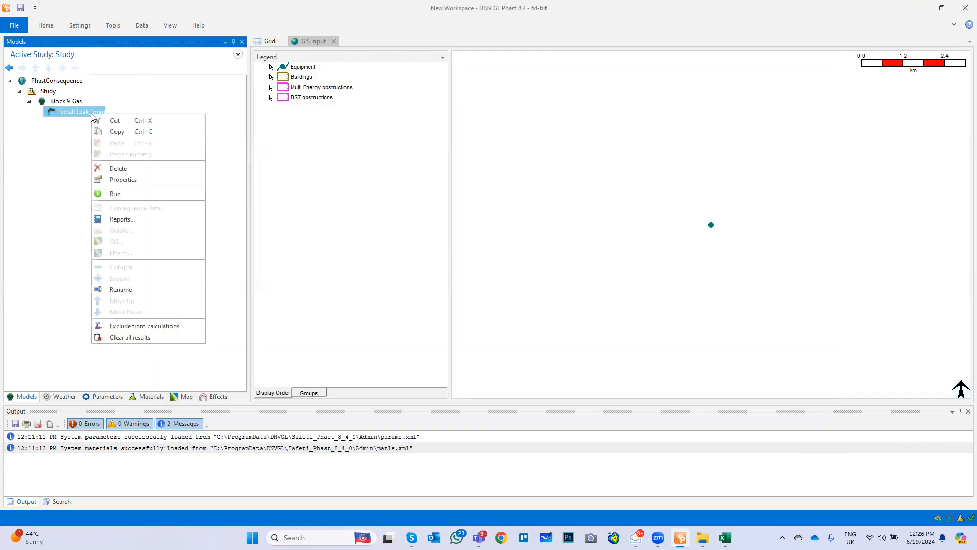
pyautogui.click(122, 133)
pyautogui.click(73, 106)
pyautogui.rightClick(72, 106)
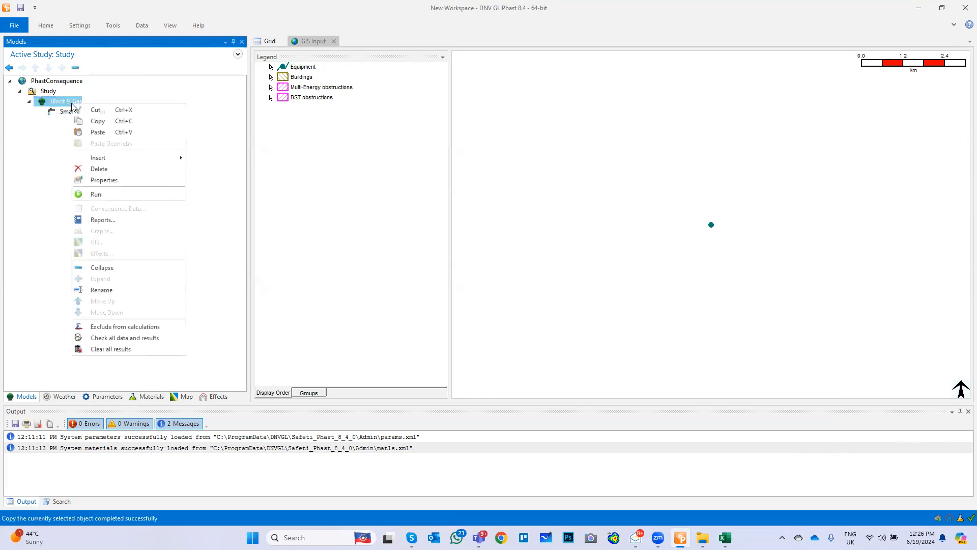
pyautogui.click(106, 133)
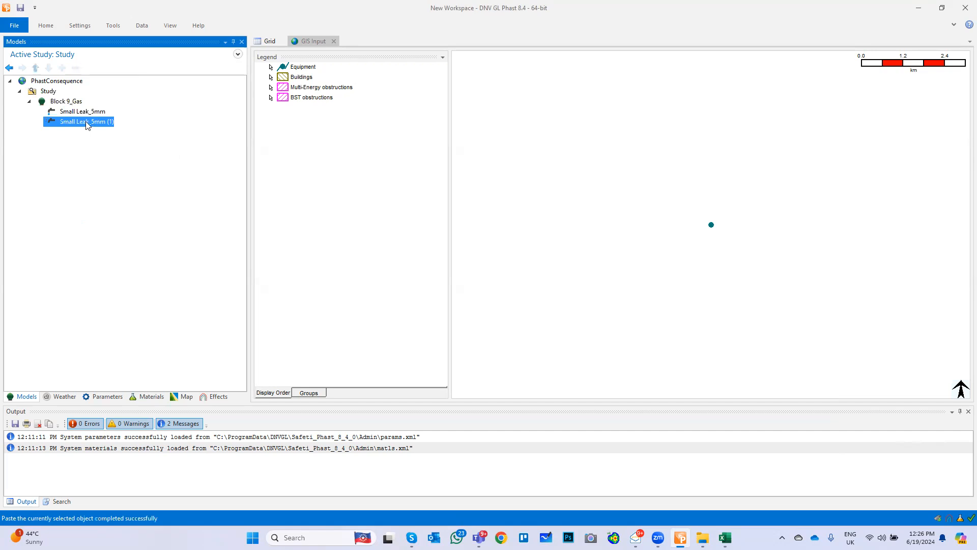
# Rename the duplicated leak scenario under Block 9_Gas as Medium Leak_25mm
pyautogui.rightClick(87, 123)
pyautogui.click(135, 301)
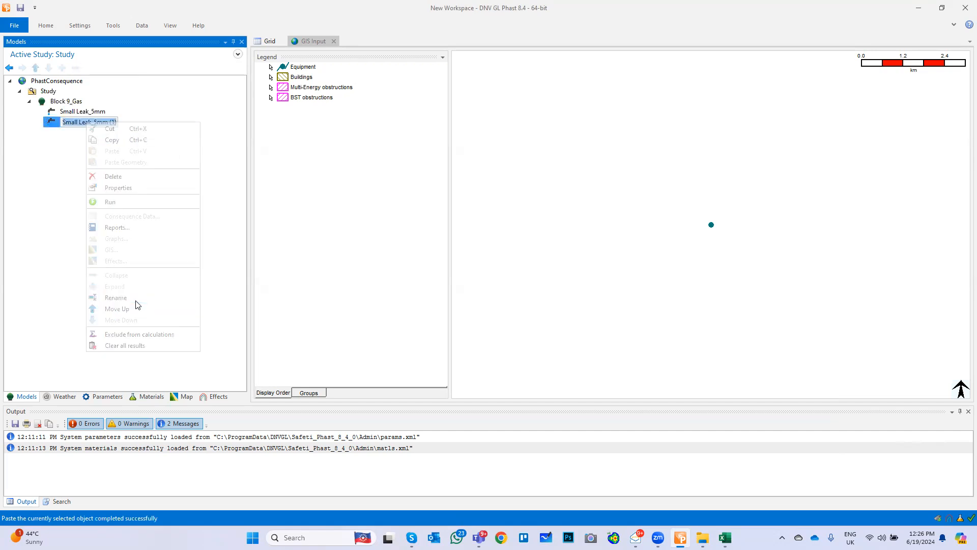
pyautogui.press('Home')
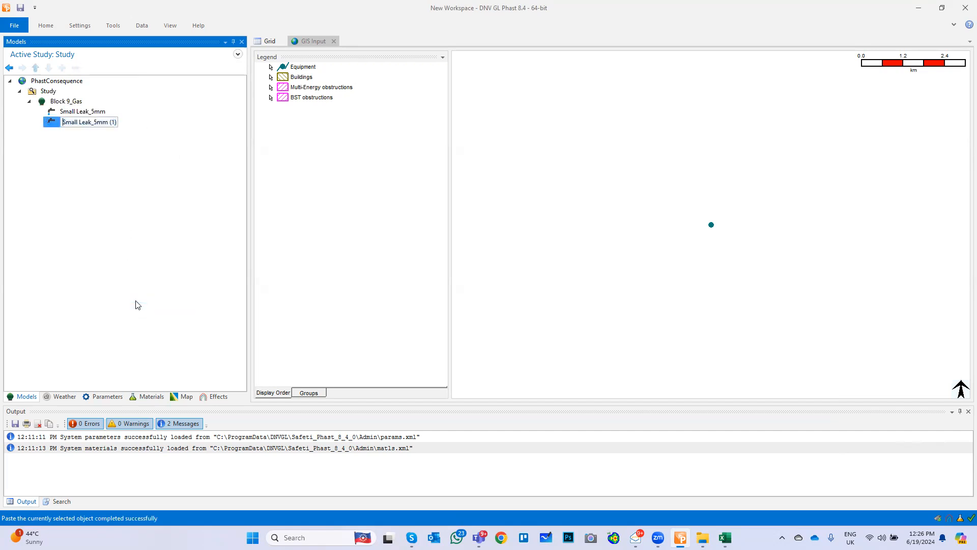
pyautogui.hotkey('shift', 'Right')
pyautogui.hotkey('shift', 'Right')
pyautogui.hotkey('shift', 'Right')
pyautogui.hotkey('shift', 'Right')
pyautogui.hotkey('shift', 'Right')
pyautogui.write('Medium')
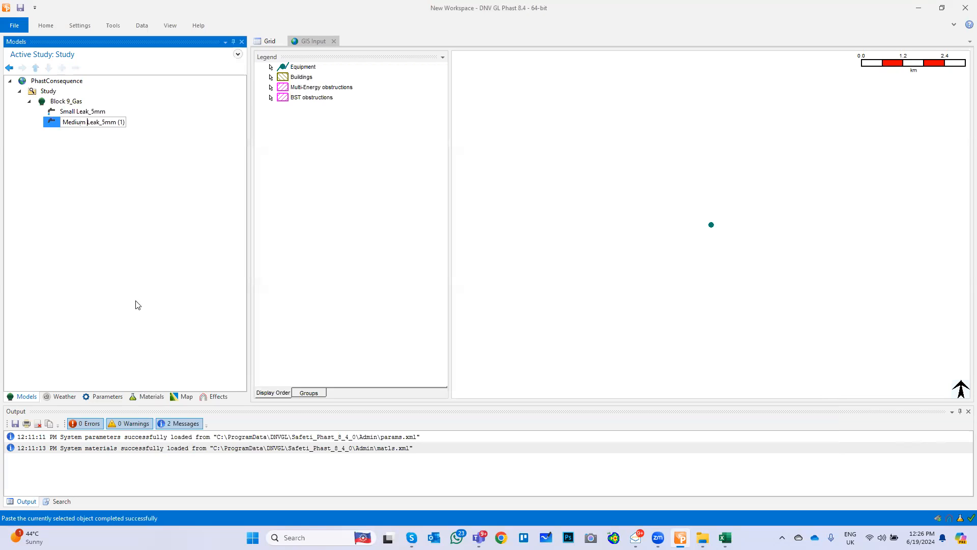
pyautogui.hotkey('shift', 'Right')
pyautogui.hotkey('shift', 'Right')
pyautogui.hotkey('shift', 'Right')
pyautogui.hotkey('shift', 'Right')
pyautogui.hotkey('shift', 'Right')
pyautogui.hotkey('shift', 'Right')
pyautogui.hotkey('shift', 'Right')
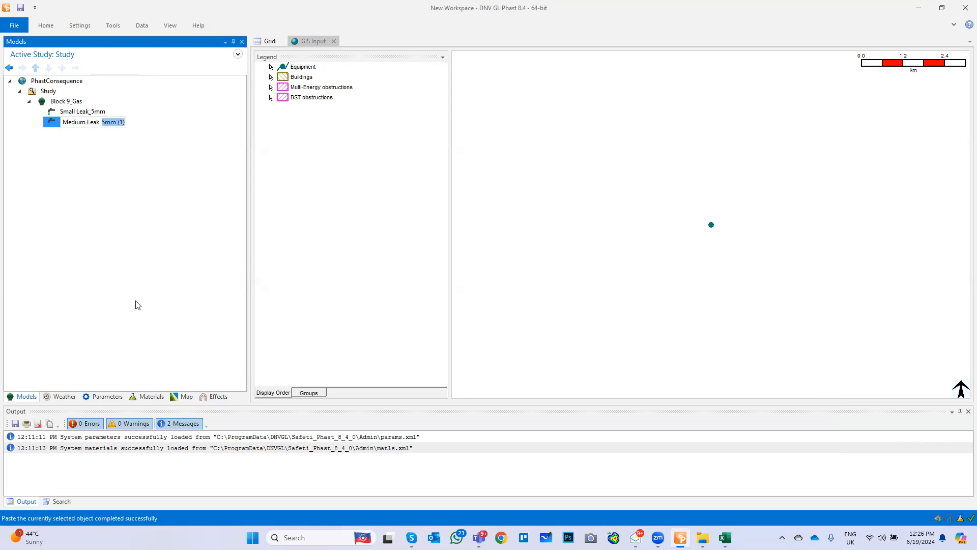
pyautogui.write('25mm')
pyautogui.press('Return')
# Set the orifice diameter of the Medium Leak_25mm scenario to 25 mm and accept its properties
pyautogui.press('Return')
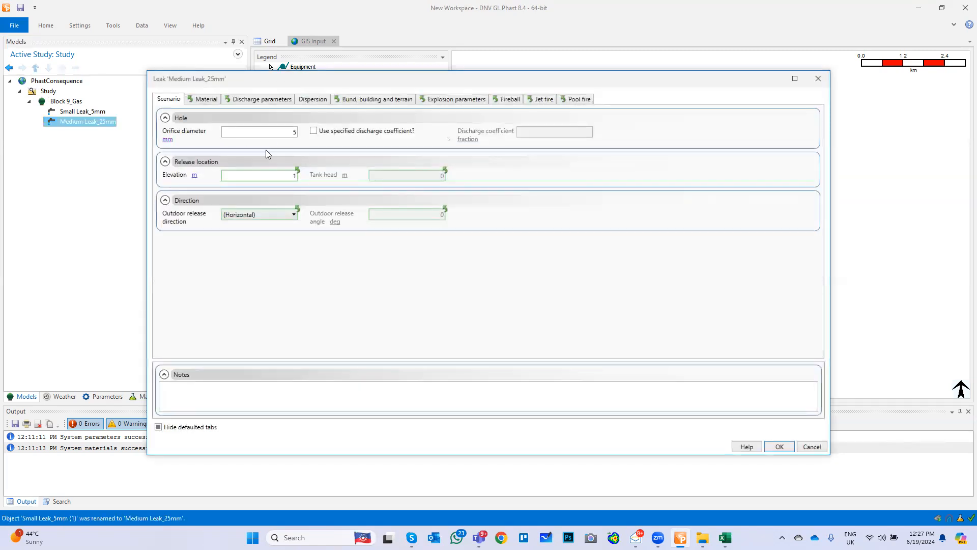
pyautogui.click(279, 131)
pyautogui.write('2')
pyautogui.click(779, 447)
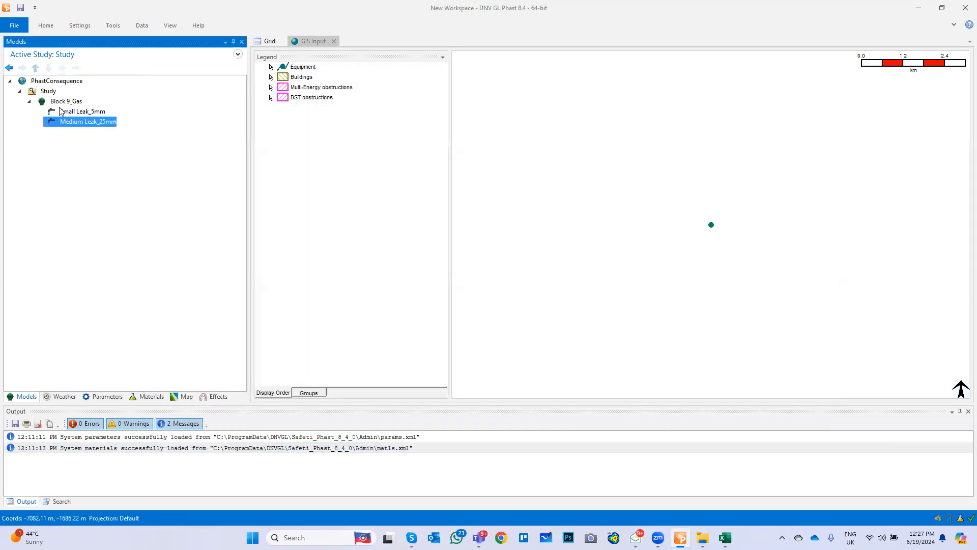
# Run the consequence calculations for the whole Study
pyautogui.click(48, 92)
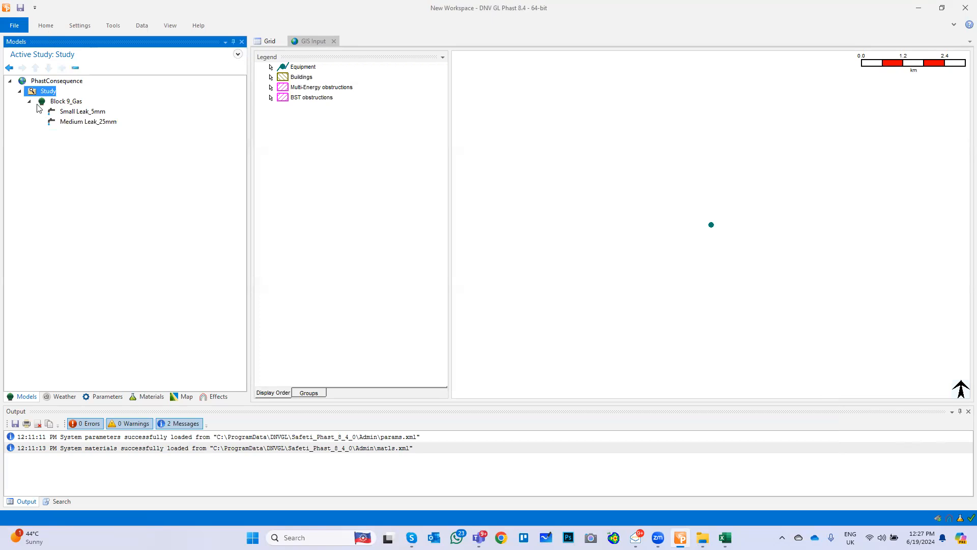
pyautogui.click(46, 25)
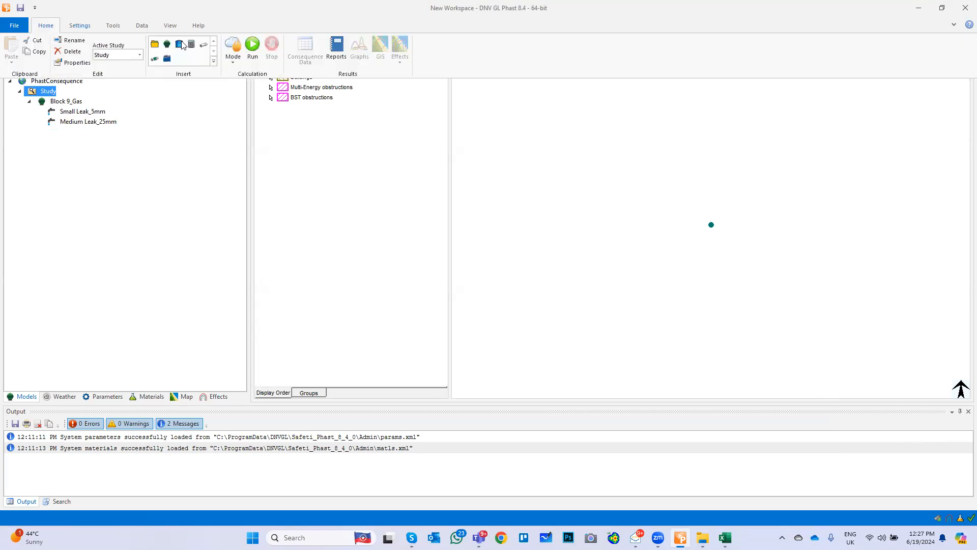
pyautogui.click(258, 47)
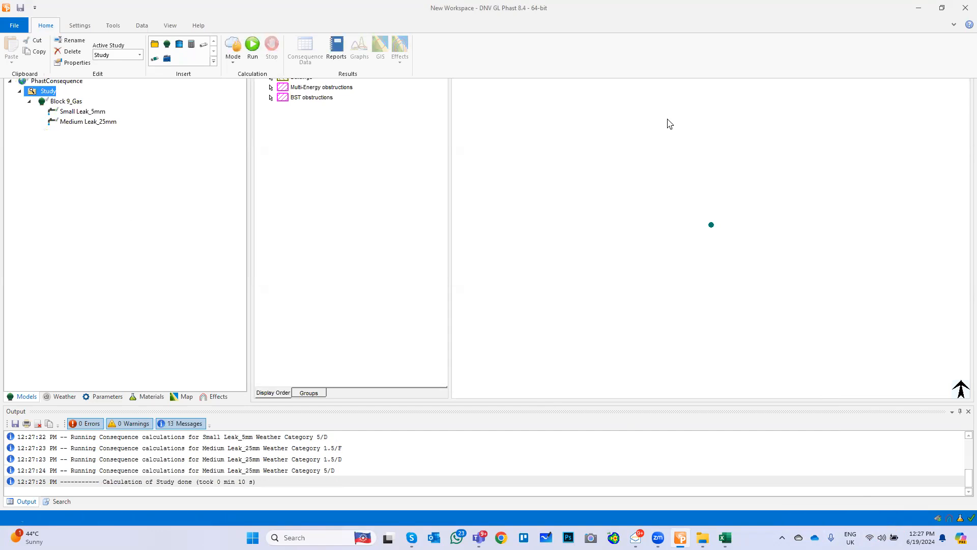
# Create the result graphs for the Medium Leak_25mm scenario with weather categories 1.5/F, 1.5/D and 5/D
pyautogui.click(84, 112)
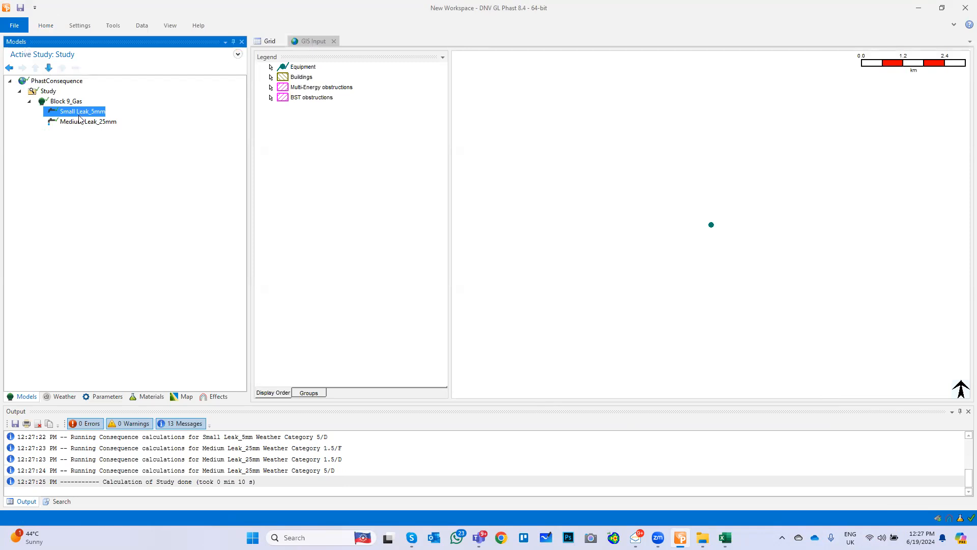
pyautogui.click(49, 29)
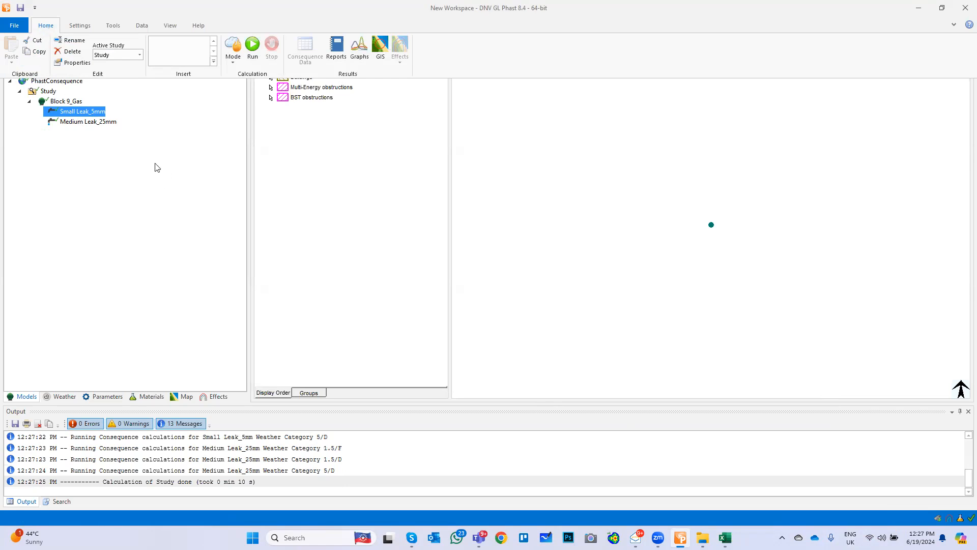
pyautogui.click(92, 127)
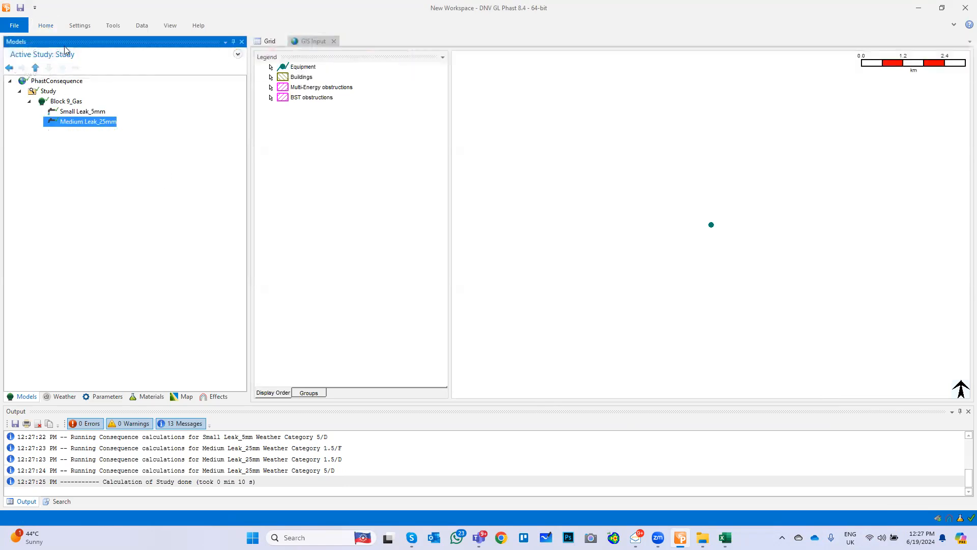
pyautogui.click(45, 26)
pyautogui.click(373, 55)
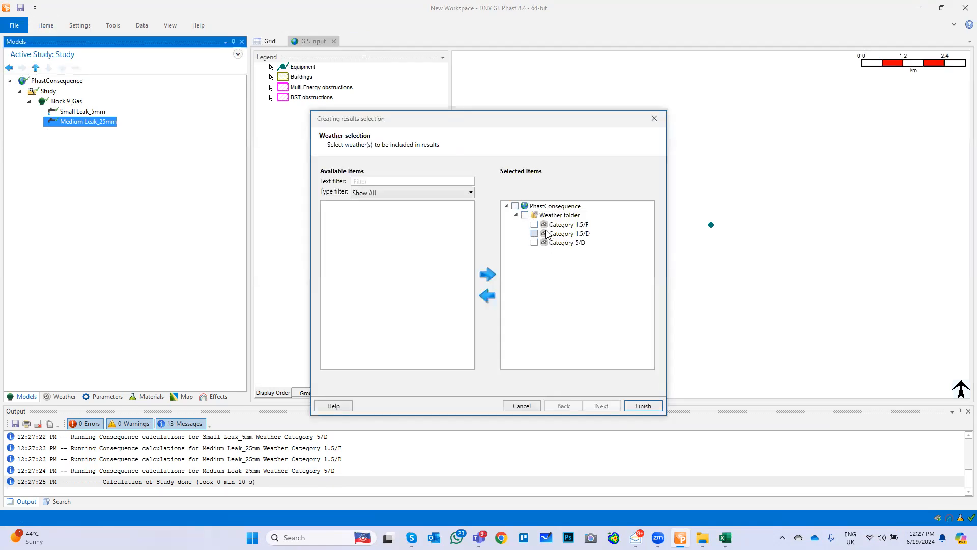
pyautogui.click(534, 242)
pyautogui.click(643, 406)
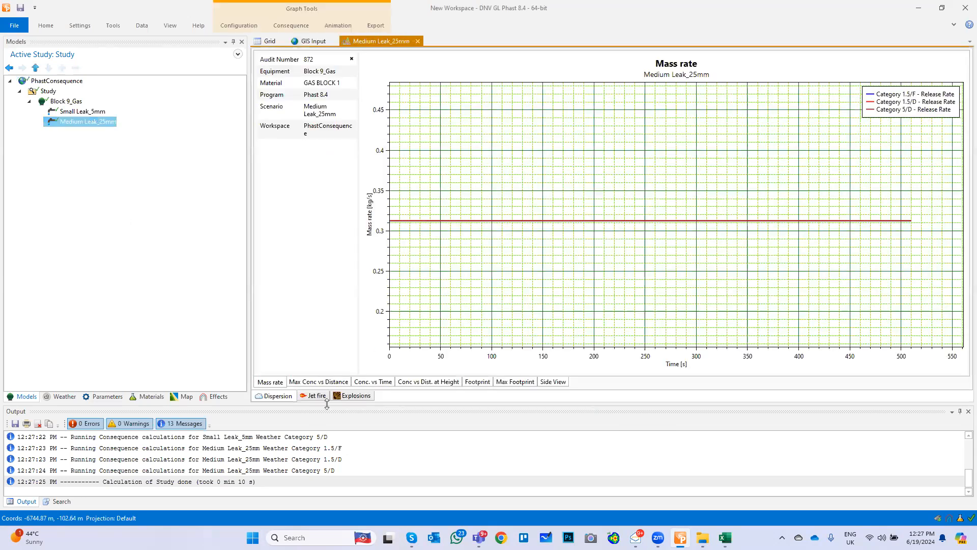
# View the footprint, maximum footprint and side view dispersion graphs of the Medium Leak_25mm scenario
pyautogui.click(478, 383)
pyautogui.click(513, 383)
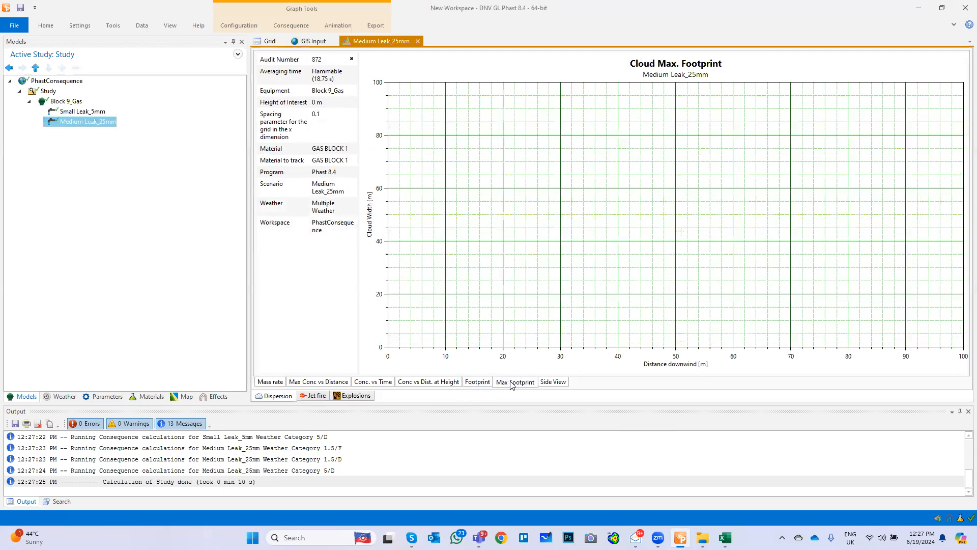
pyautogui.click(542, 383)
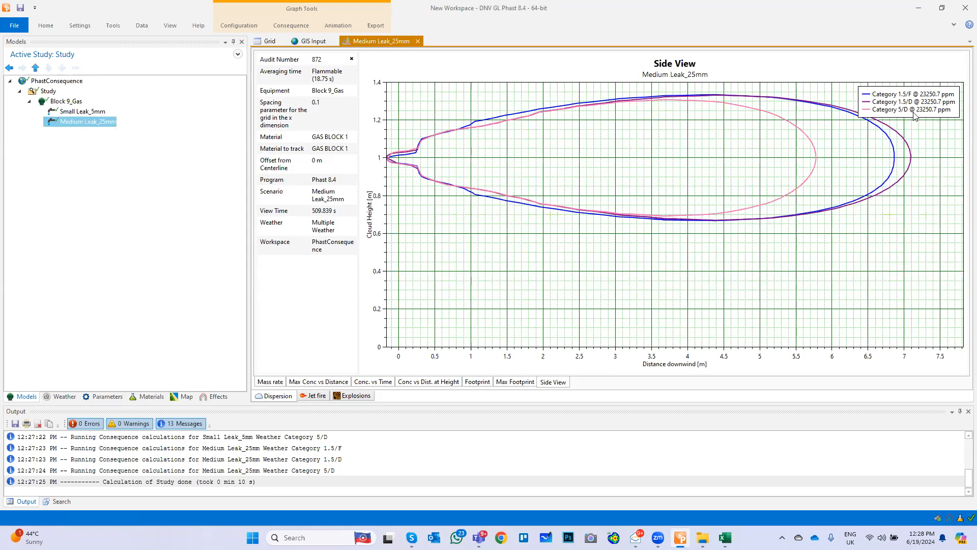
# Open the concentration settings for the side view graph of the Medium Leak_25mm scenario
pyautogui.click(291, 27)
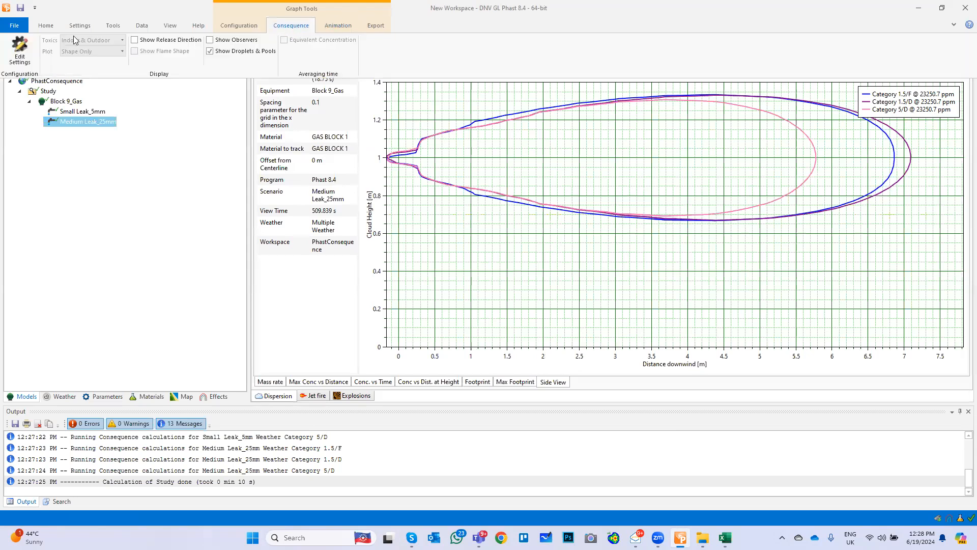
pyautogui.click(24, 51)
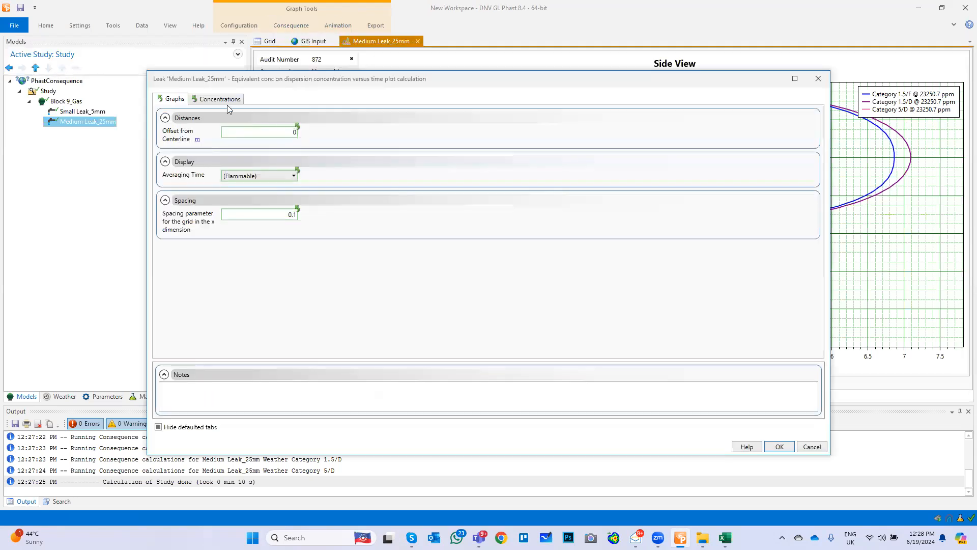
pyautogui.click(227, 100)
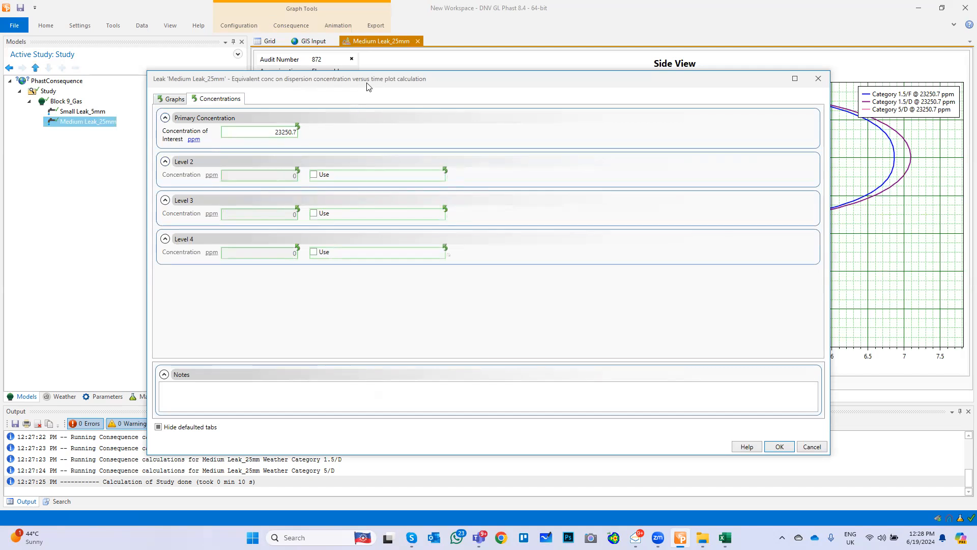
pyautogui.moveTo(368, 86); pyautogui.dragTo(381, 143)
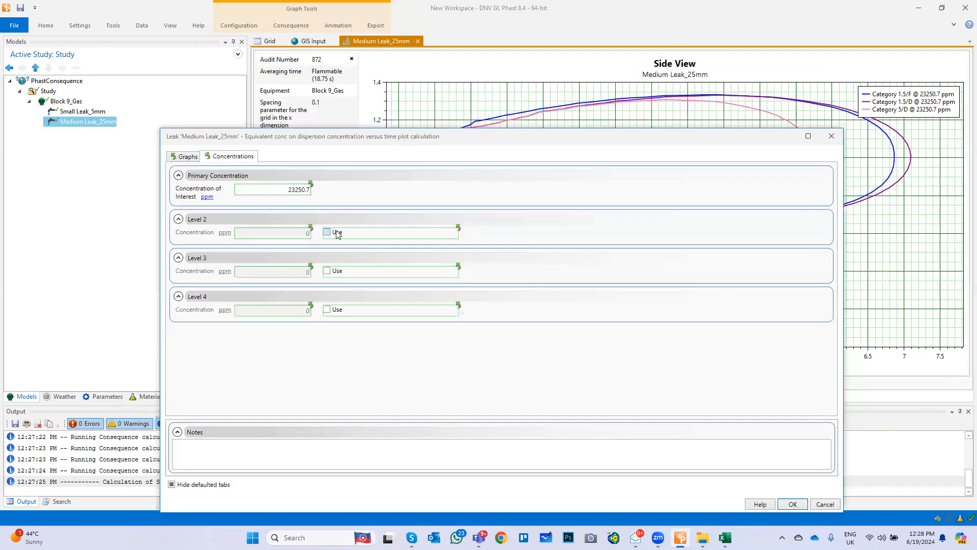
# Try to set the primary concentration of interest to 14000 ppm and apply it
pyautogui.doubleClick(284, 189)
pyautogui.moveTo(378, 144); pyautogui.dragTo(384, 158)
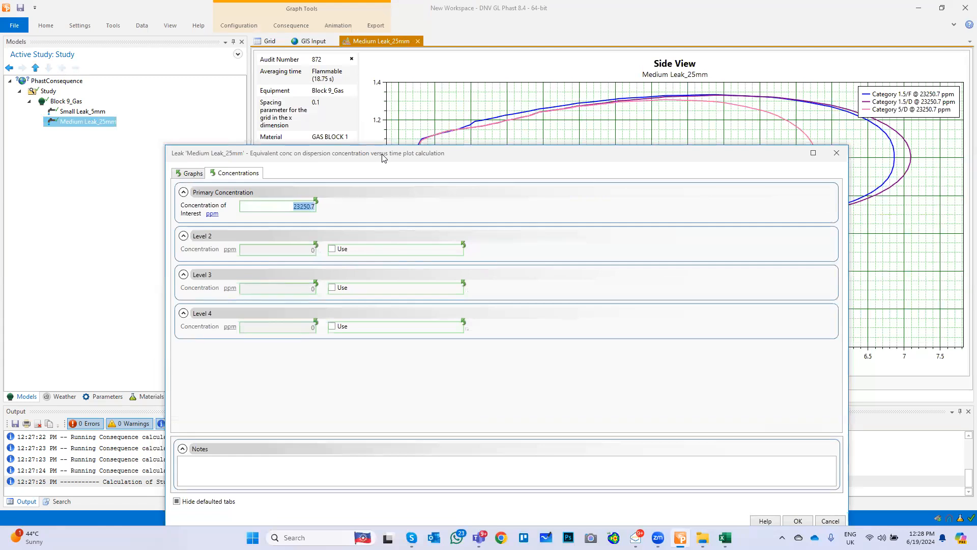
pyautogui.write('14000')
pyautogui.moveTo(486, 156); pyautogui.dragTo(467, 79)
pyautogui.click(779, 444)
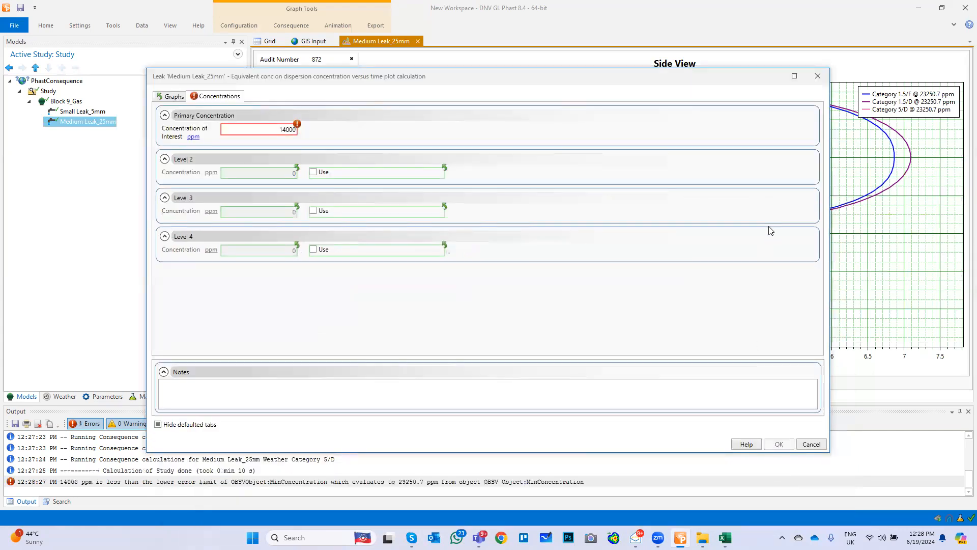
# Set the primary concentration of interest to 25000 ppm and apply it to the dispersion graphs
pyautogui.doubleClick(275, 129)
pyautogui.write('25000')
pyautogui.click(313, 172)
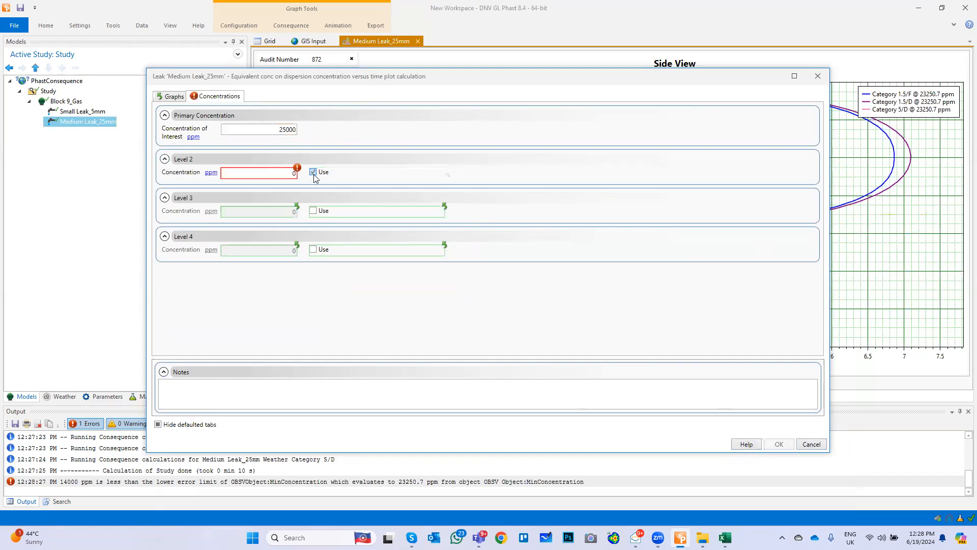
pyautogui.click(313, 172)
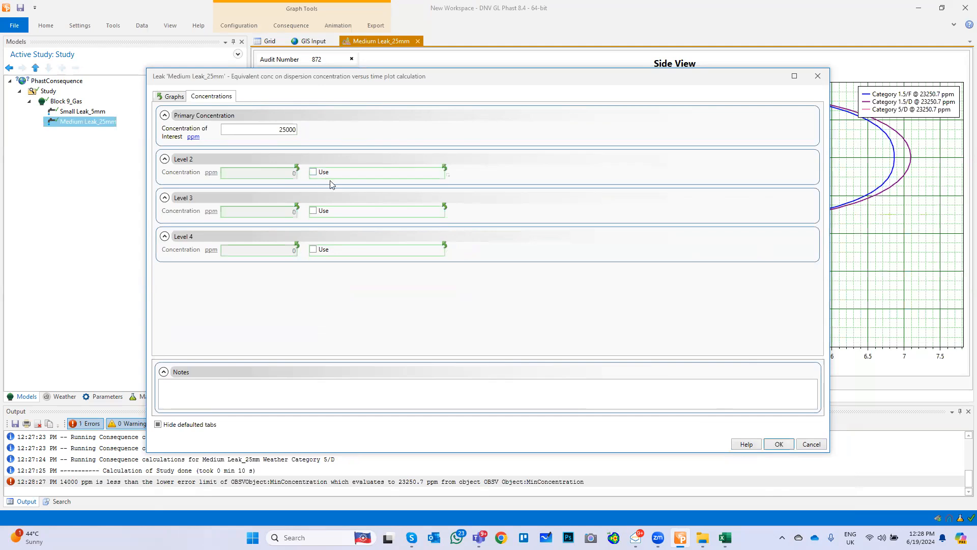
pyautogui.click(779, 445)
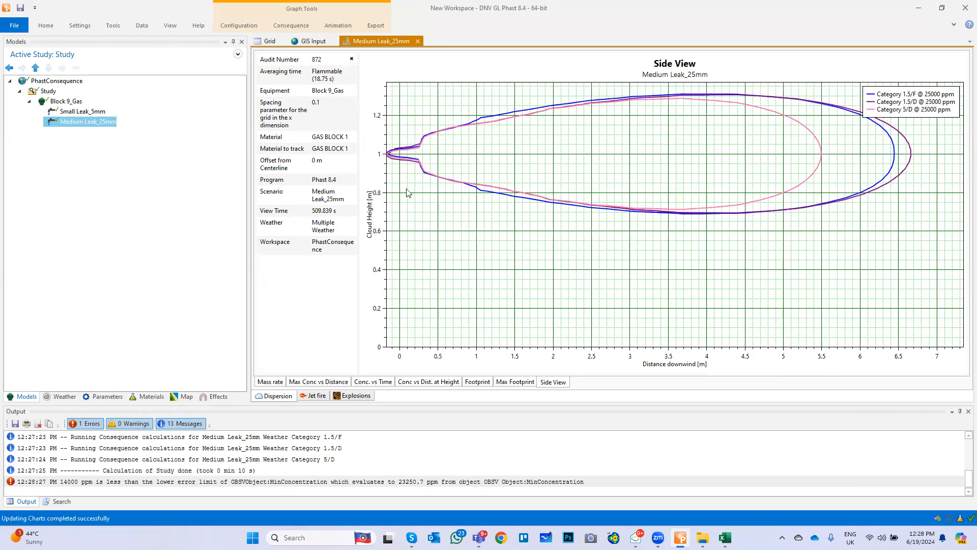
# Review the scenario's jet fire radiation and explosion radii graphs, ending back on the dispersion side view
pyautogui.click(314, 397)
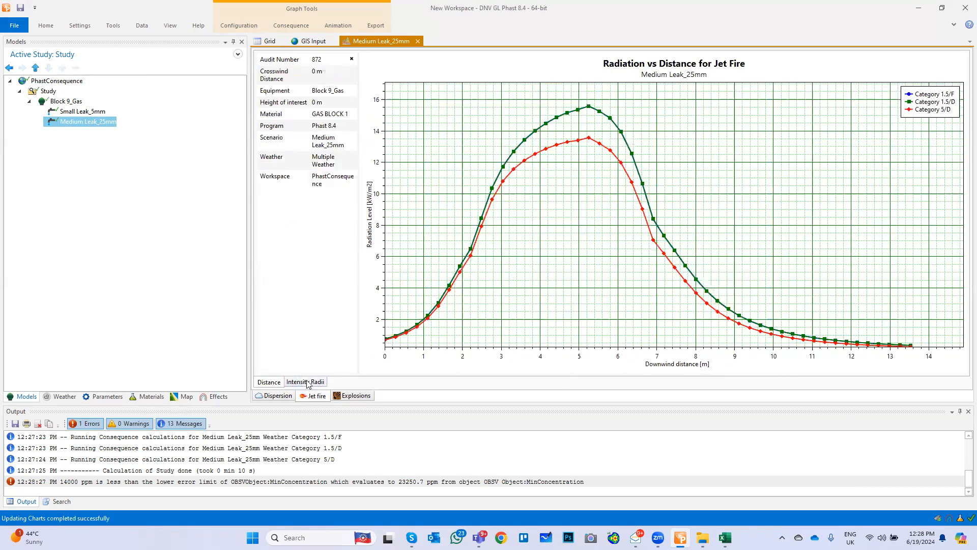
pyautogui.click(305, 382)
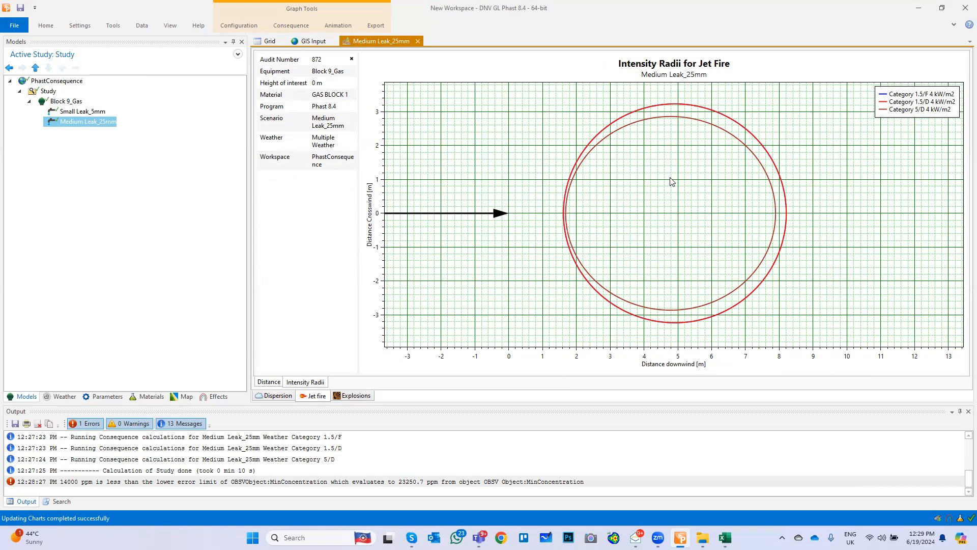
pyautogui.click(358, 397)
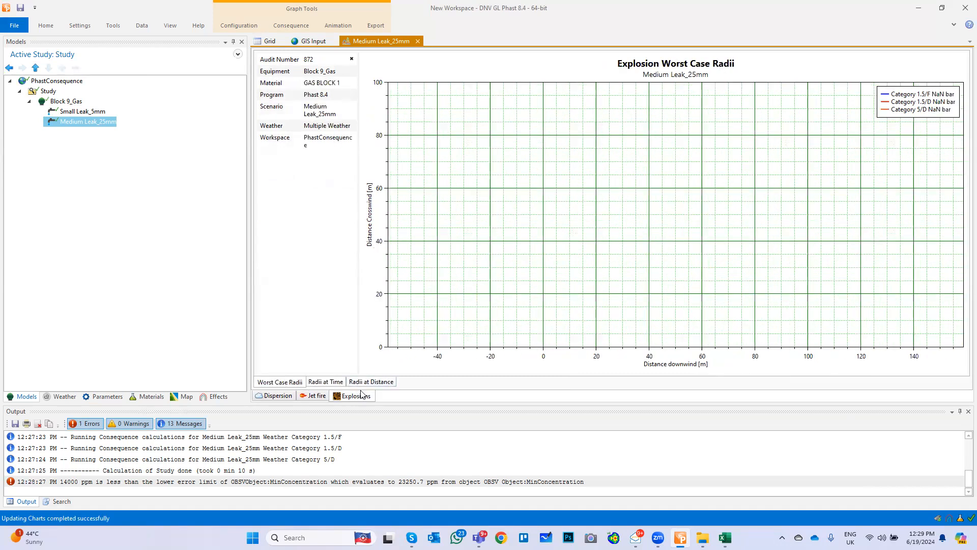
pyautogui.click(374, 386)
pyautogui.click(327, 383)
pyautogui.click(285, 383)
pyautogui.click(273, 396)
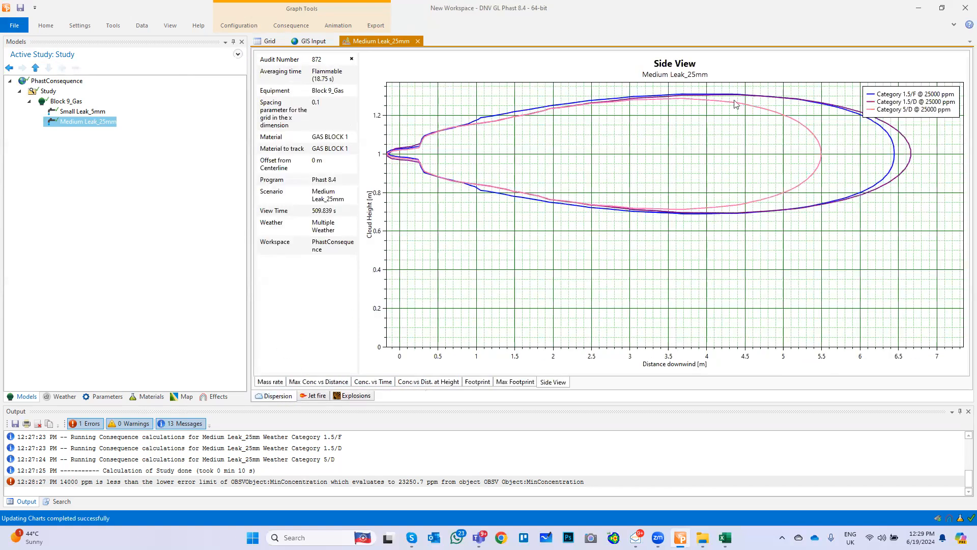